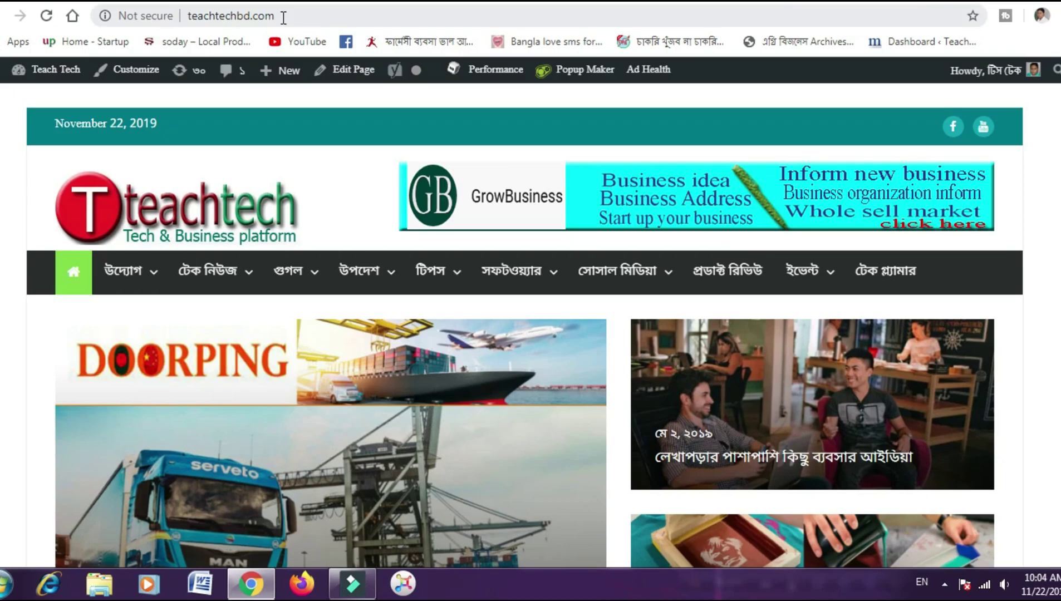
- Append /cpanel to teachtechbd.com and load the cPanel login page
{"action": "left_click", "coordinate": [284, 17]}
{"action": "left_click", "coordinate": [284, 17]}
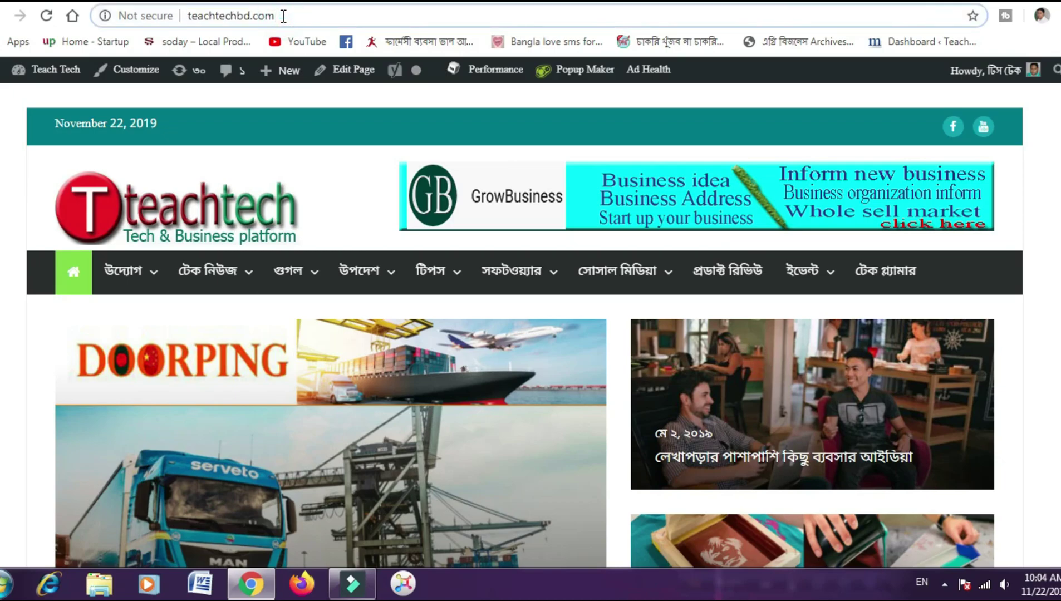
{"action": "type", "text": "/"}
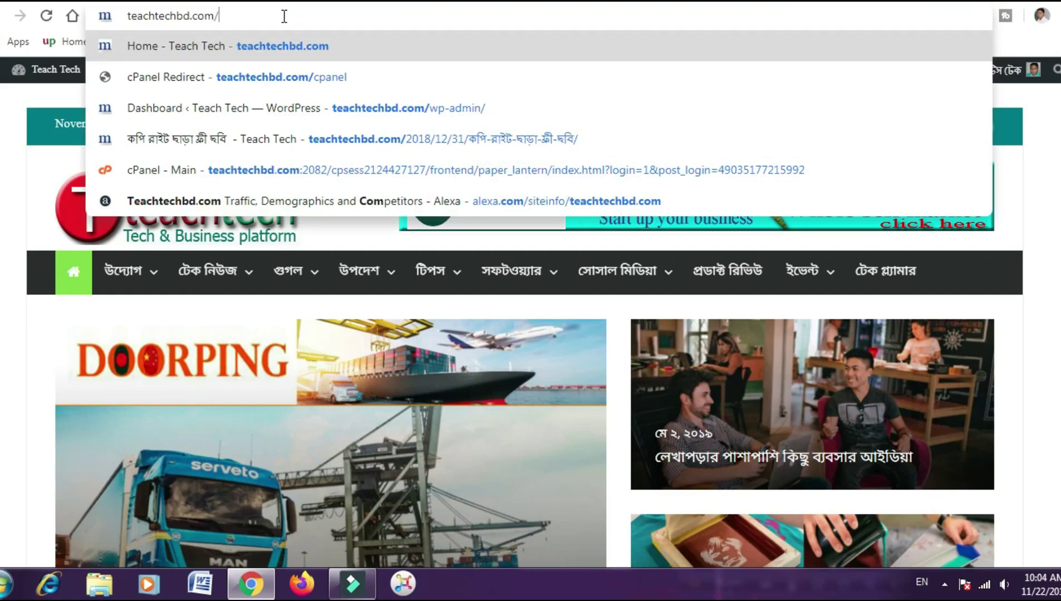
{"action": "type", "text": "c"}
{"action": "type", "text": "p"}
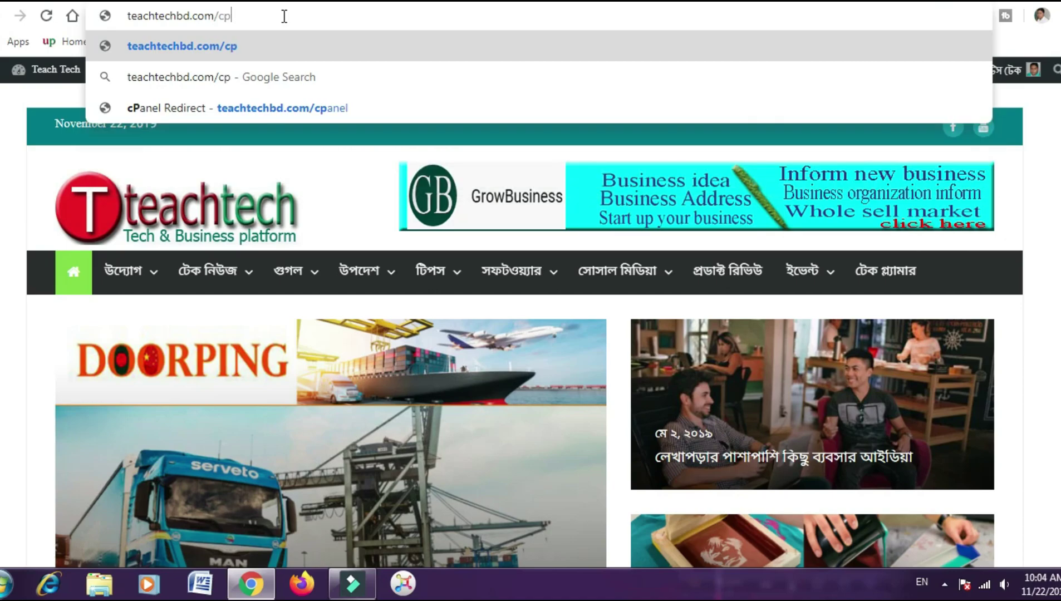
{"action": "type", "text": "an"}
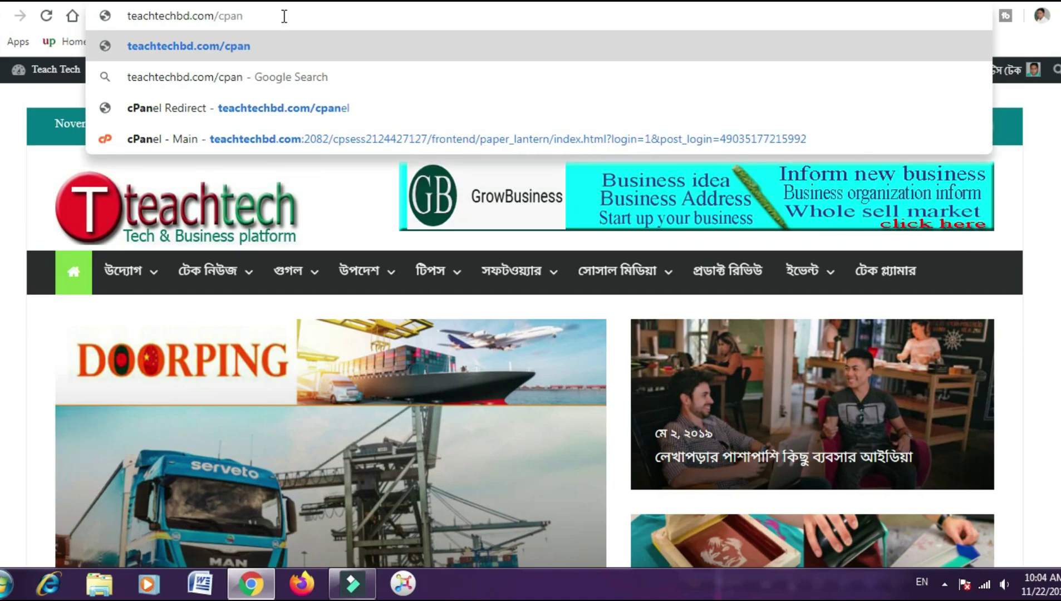
{"action": "type", "text": "el"}
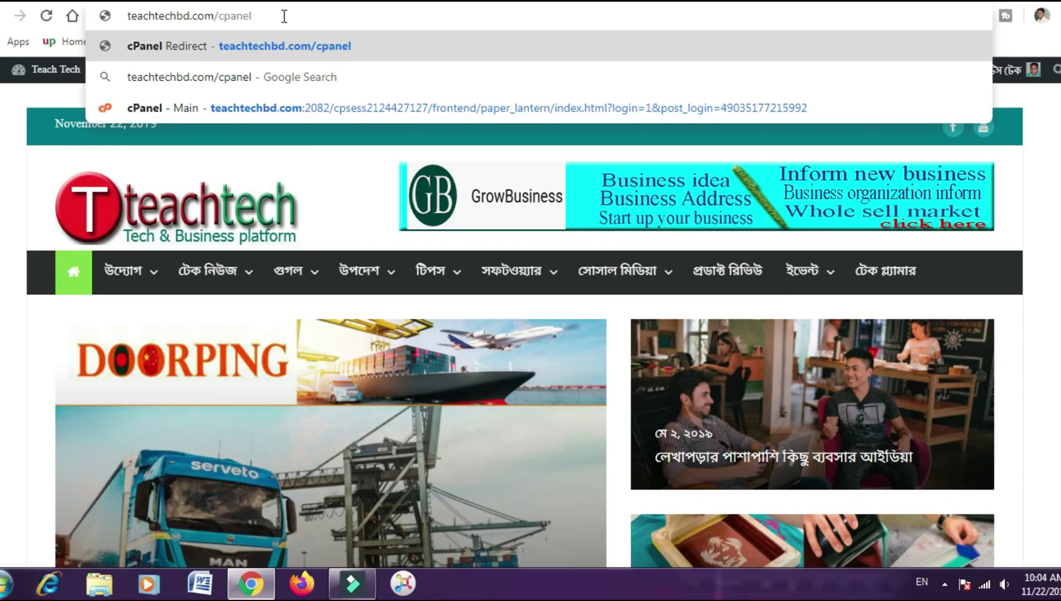
{"action": "key", "text": "Return"}
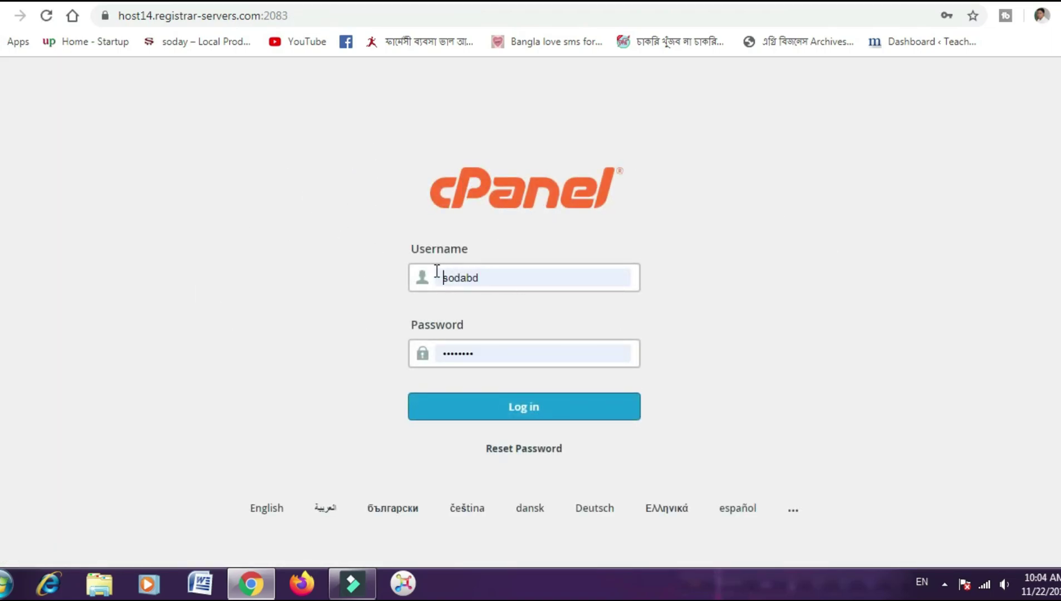
- Log in to cPanel with the prefilled username and password
{"action": "left_click", "coordinate": [525, 407]}
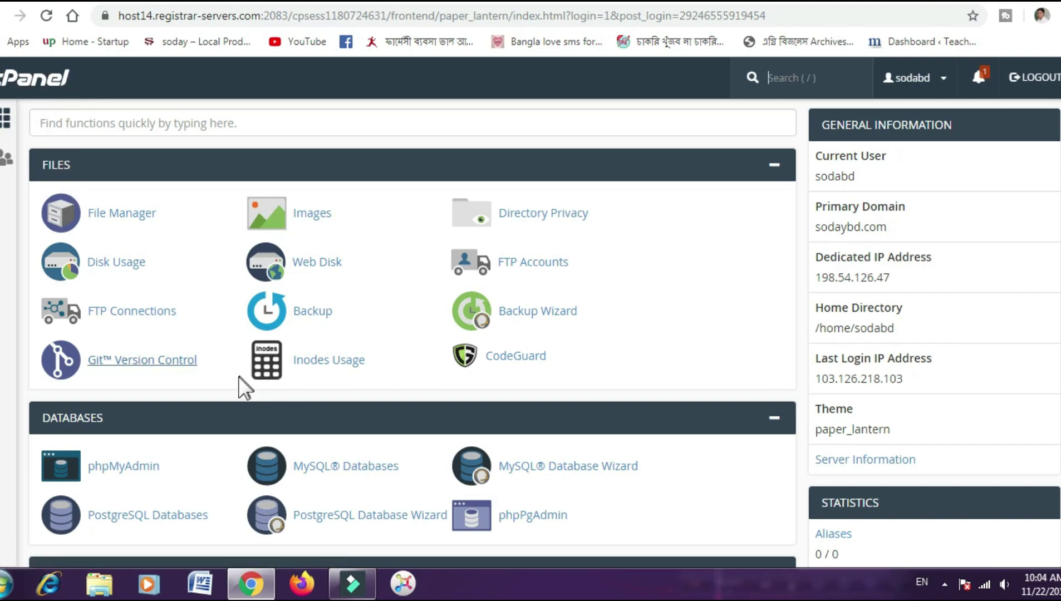
- Scroll the cPanel dashboard past Databases and Domains down to the Email tools
{"action": "scroll", "coordinate": [237, 377], "scroll_direction": "down", "scroll_amount": 3}
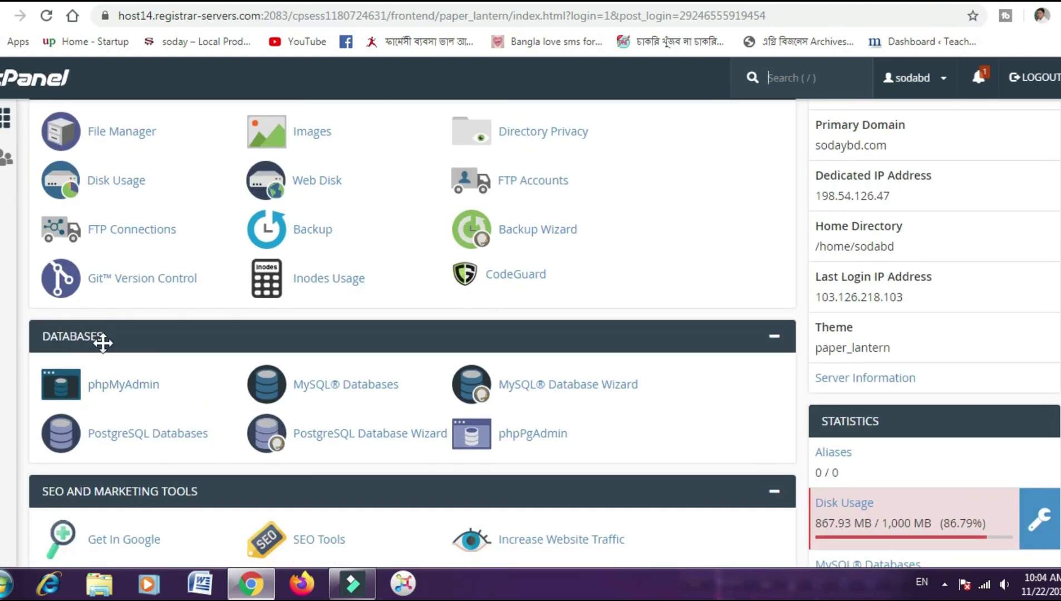
{"action": "scroll", "coordinate": [105, 341], "scroll_direction": "down", "scroll_amount": 6}
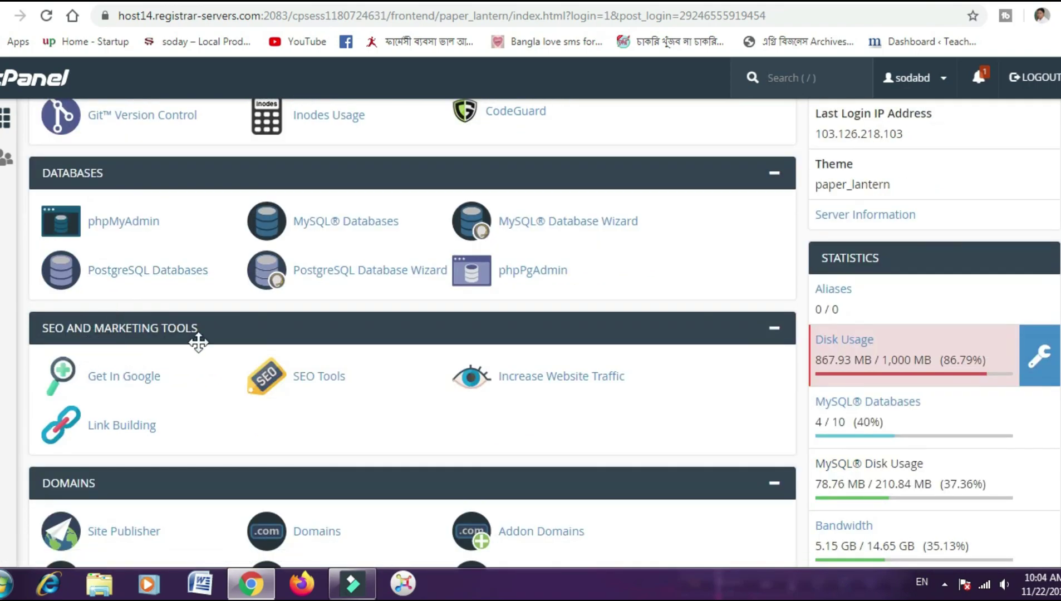
{"action": "scroll", "coordinate": [198, 342], "scroll_direction": "down", "scroll_amount": 9}
{"action": "scroll", "coordinate": [201, 355], "scroll_direction": "up", "scroll_amount": 3}
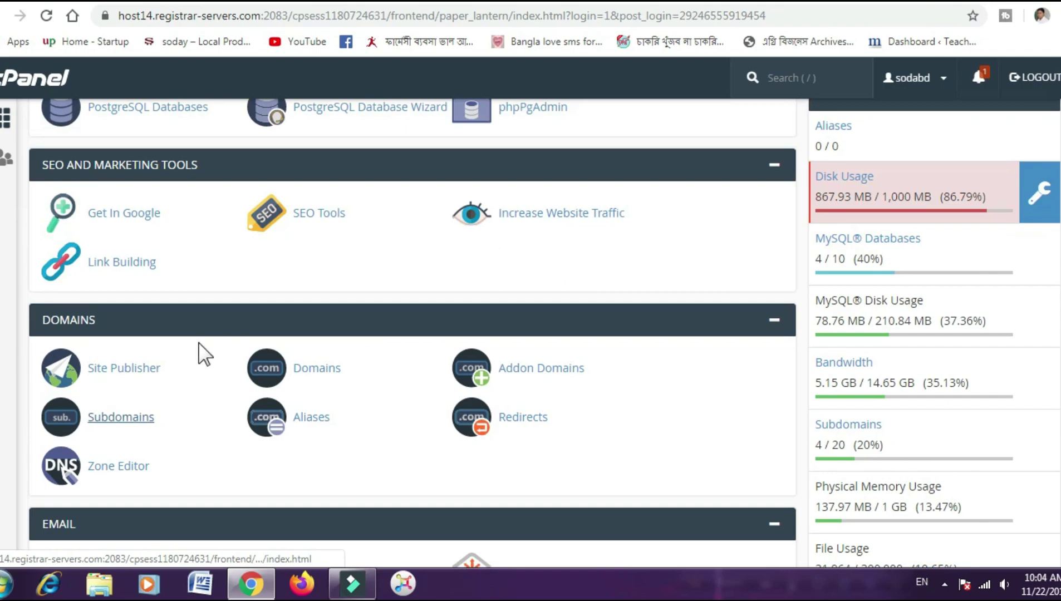
{"action": "key", "text": "/"}
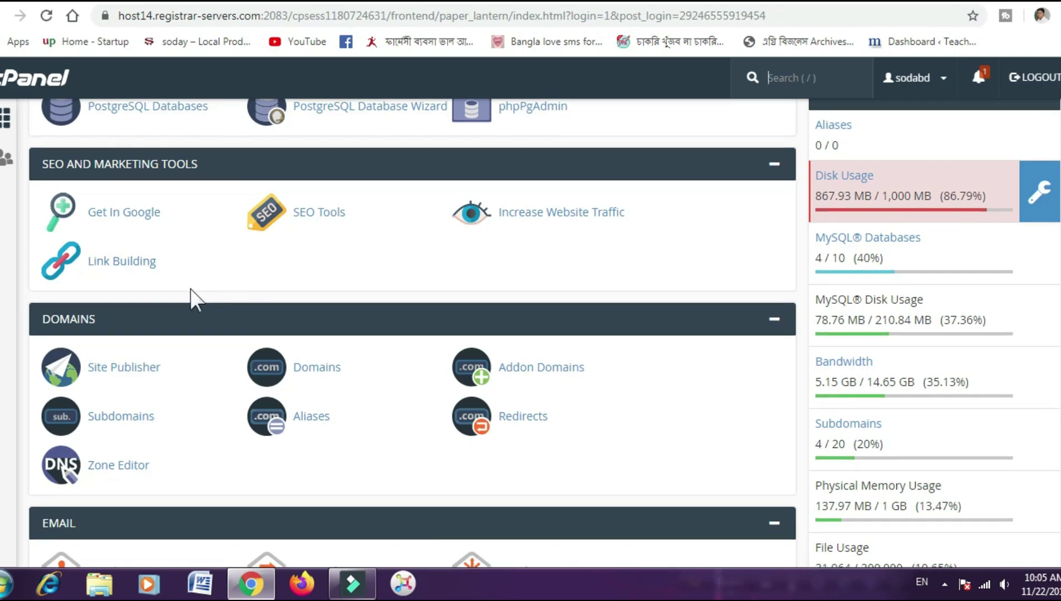
{"action": "scroll", "coordinate": [192, 297], "scroll_direction": "down", "scroll_amount": 1}
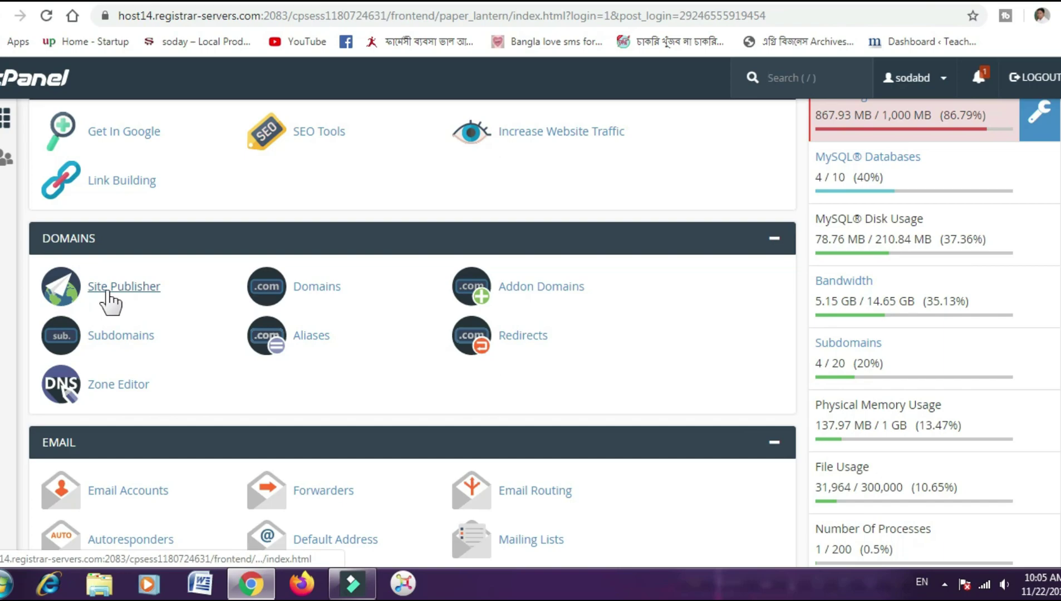
{"action": "scroll", "coordinate": [215, 374], "scroll_direction": "down", "scroll_amount": 2}
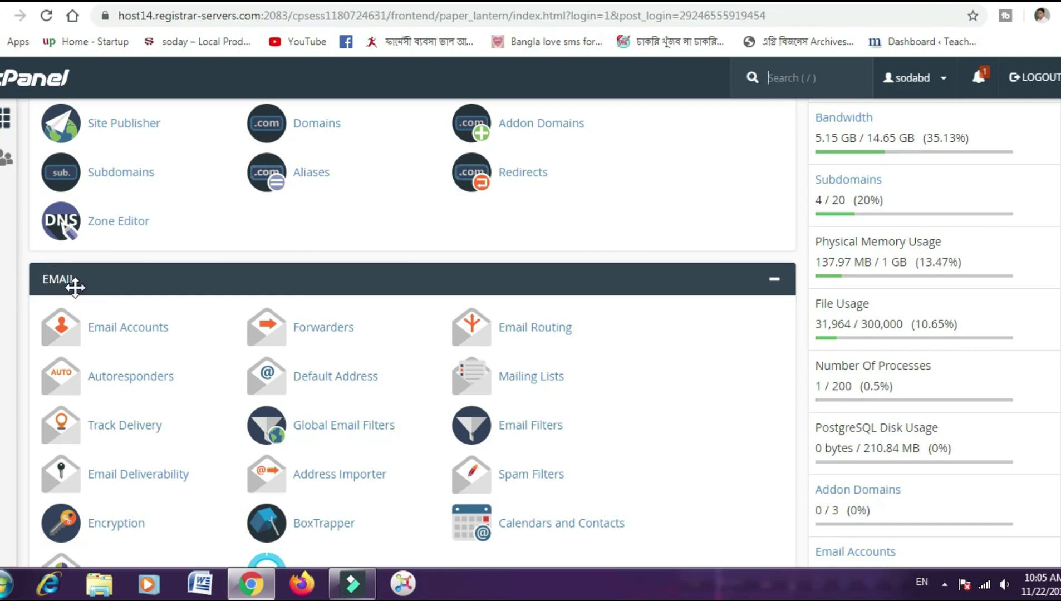
{"action": "scroll", "coordinate": [78, 284], "scroll_direction": "down", "scroll_amount": 4}
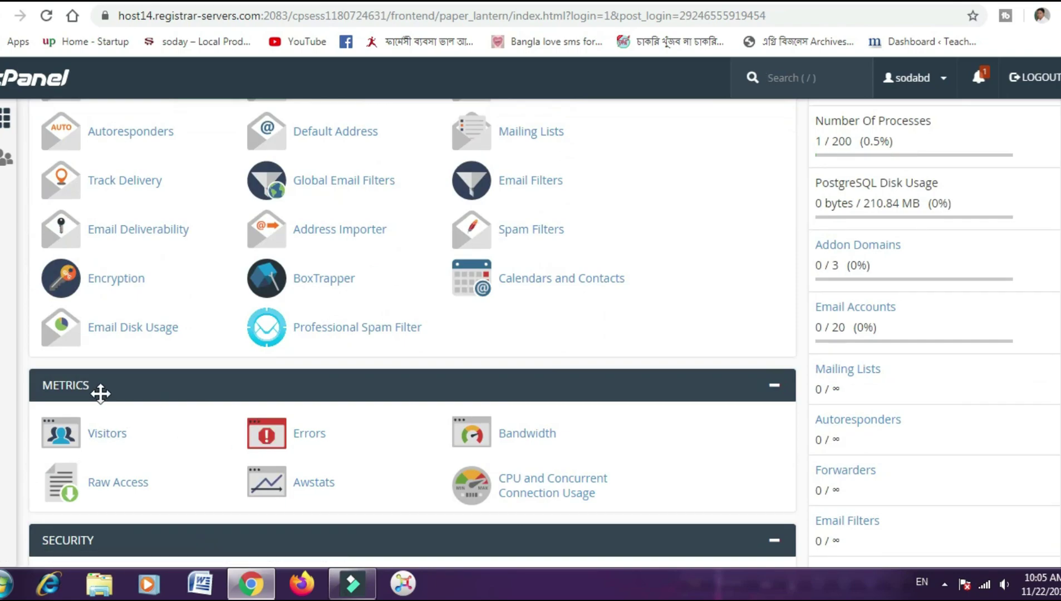
{"action": "scroll", "coordinate": [99, 392], "scroll_direction": "down", "scroll_amount": 3}
{"action": "scroll", "coordinate": [126, 421], "scroll_direction": "down", "scroll_amount": 1}
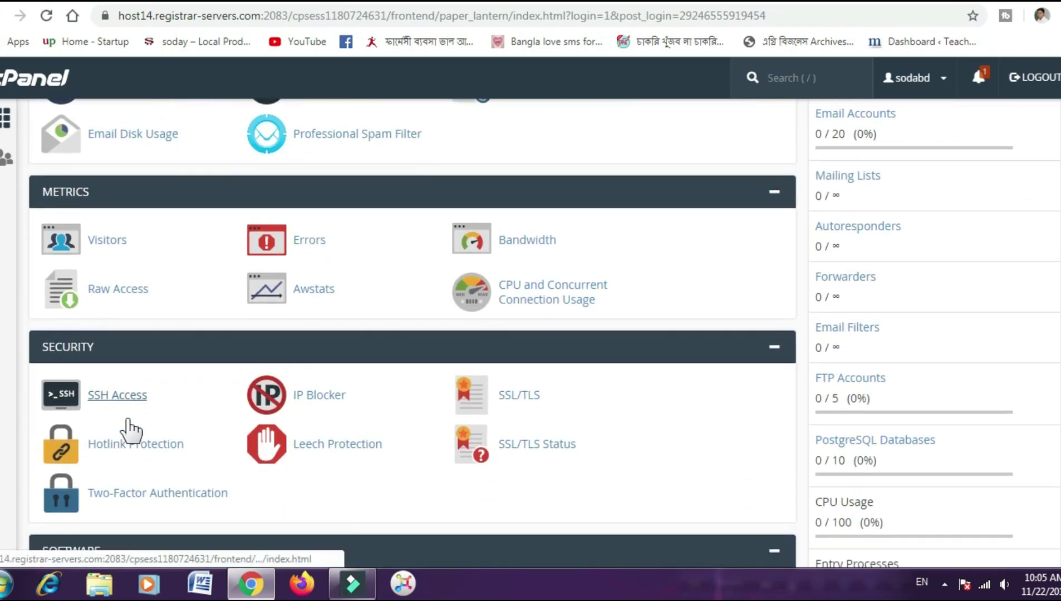
{"action": "scroll", "coordinate": [126, 429], "scroll_direction": "down", "scroll_amount": 2}
{"action": "scroll", "coordinate": [126, 426], "scroll_direction": "down", "scroll_amount": 4}
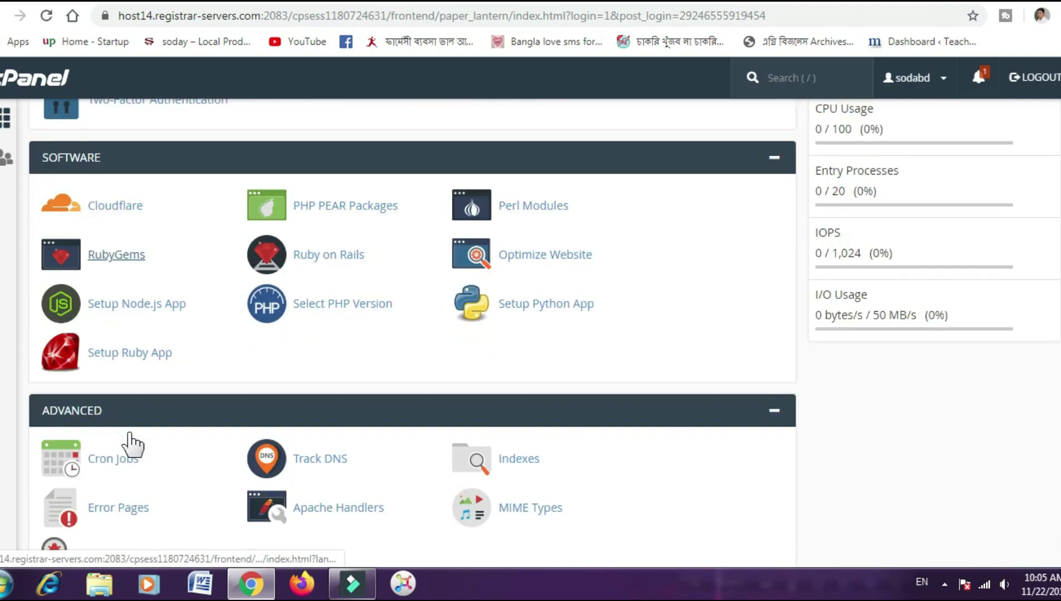
{"action": "scroll", "coordinate": [132, 444], "scroll_direction": "down", "scroll_amount": 1}
{"action": "scroll", "coordinate": [111, 445], "scroll_direction": "down", "scroll_amount": 1}
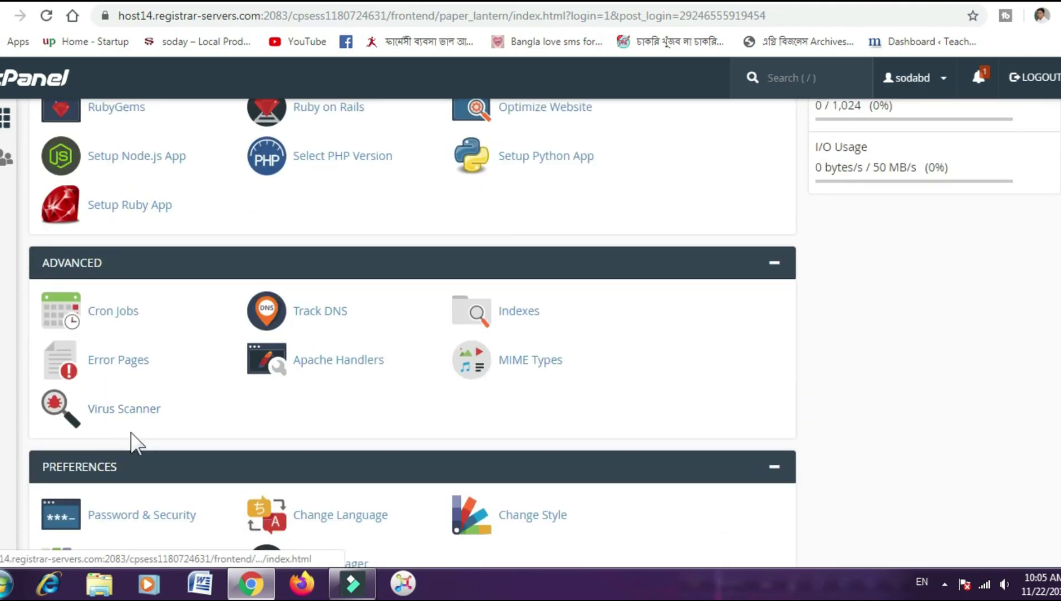
{"action": "scroll", "coordinate": [148, 484], "scroll_direction": "down", "scroll_amount": 2}
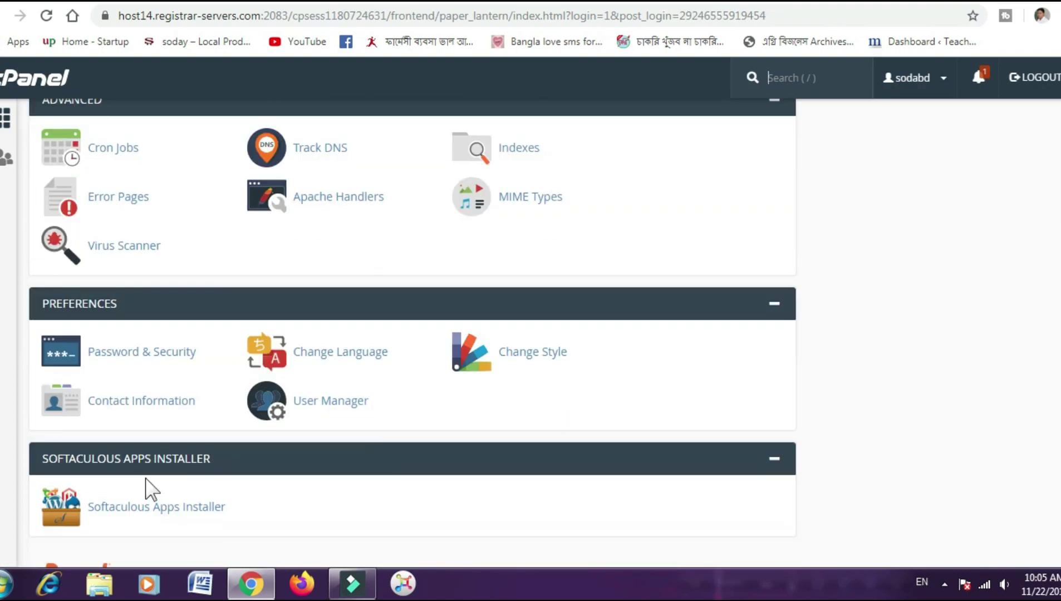
{"action": "scroll", "coordinate": [139, 490], "scroll_direction": "down", "scroll_amount": 1}
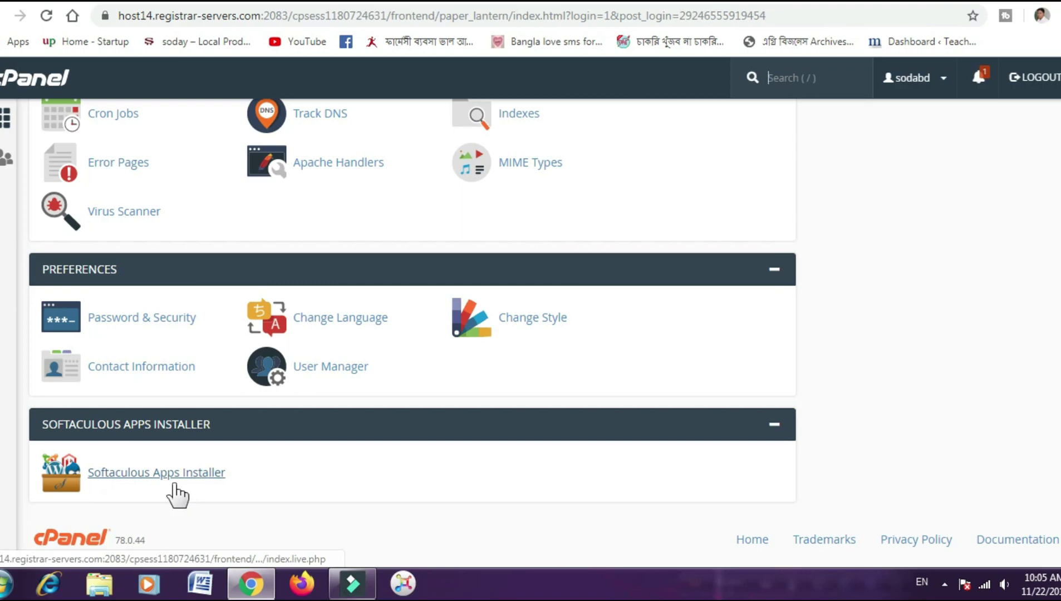
{"action": "scroll", "coordinate": [153, 467], "scroll_direction": "up", "scroll_amount": 3}
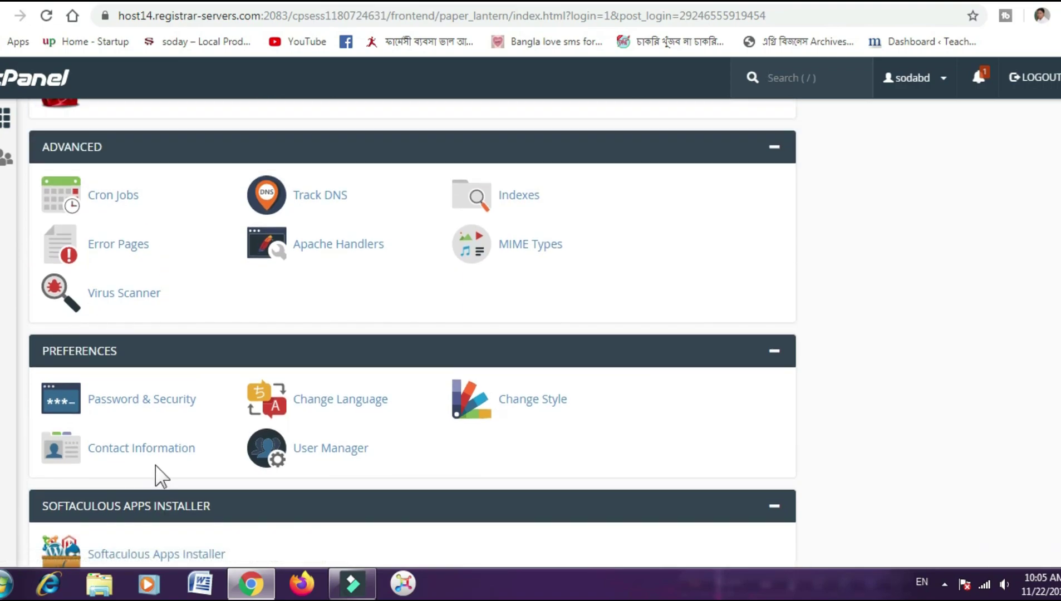
{"action": "scroll", "coordinate": [158, 476], "scroll_direction": "up", "scroll_amount": 2}
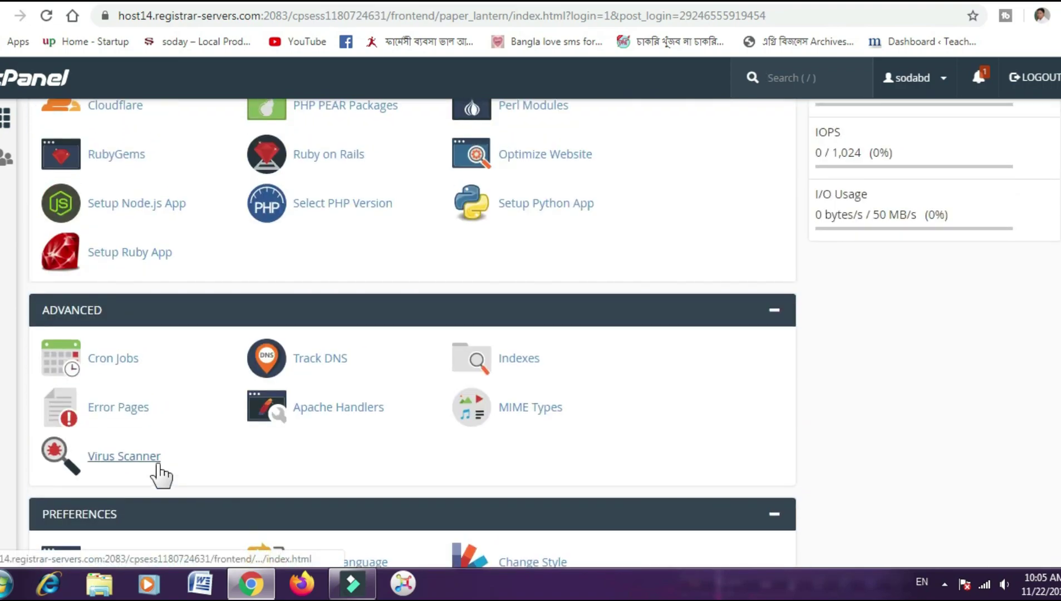
{"action": "scroll", "coordinate": [160, 476], "scroll_direction": "up", "scroll_amount": 2}
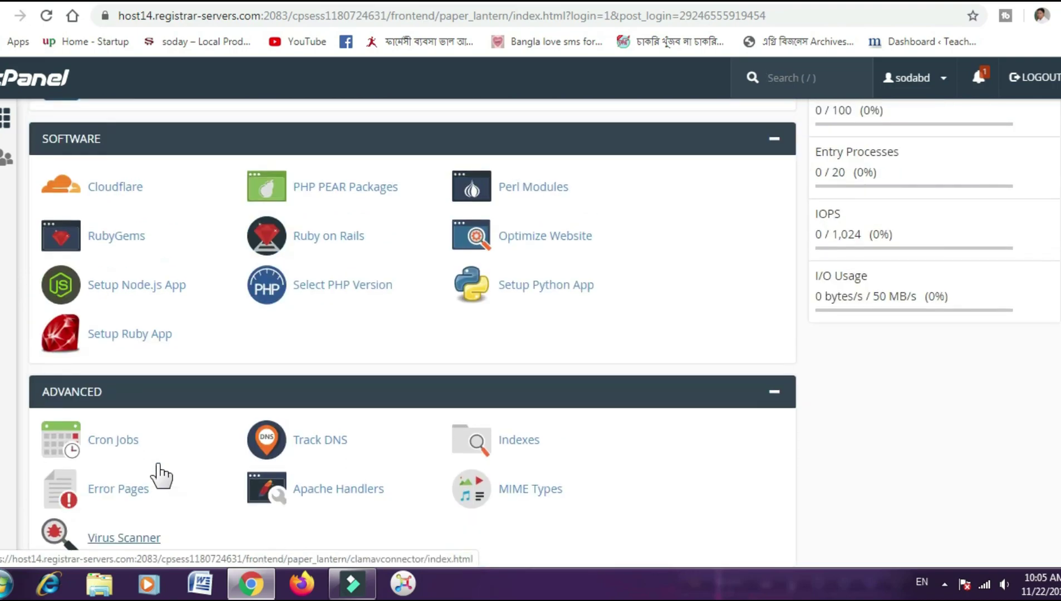
{"action": "scroll", "coordinate": [161, 477], "scroll_direction": "up", "scroll_amount": 6}
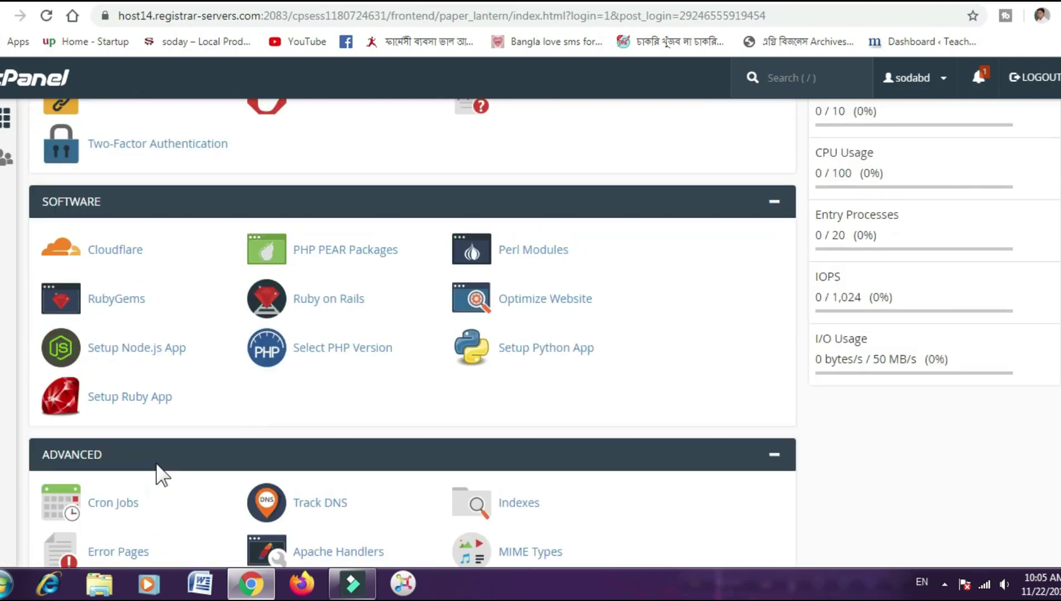
{"action": "scroll", "coordinate": [160, 476], "scroll_direction": "up", "scroll_amount": 10}
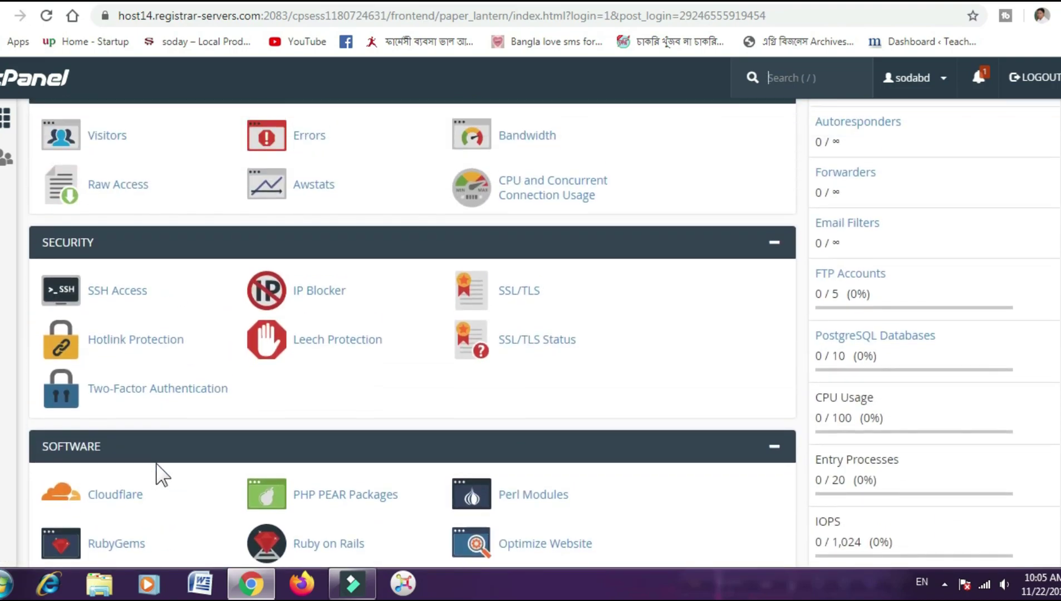
{"action": "scroll", "coordinate": [160, 476], "scroll_direction": "up", "scroll_amount": 4}
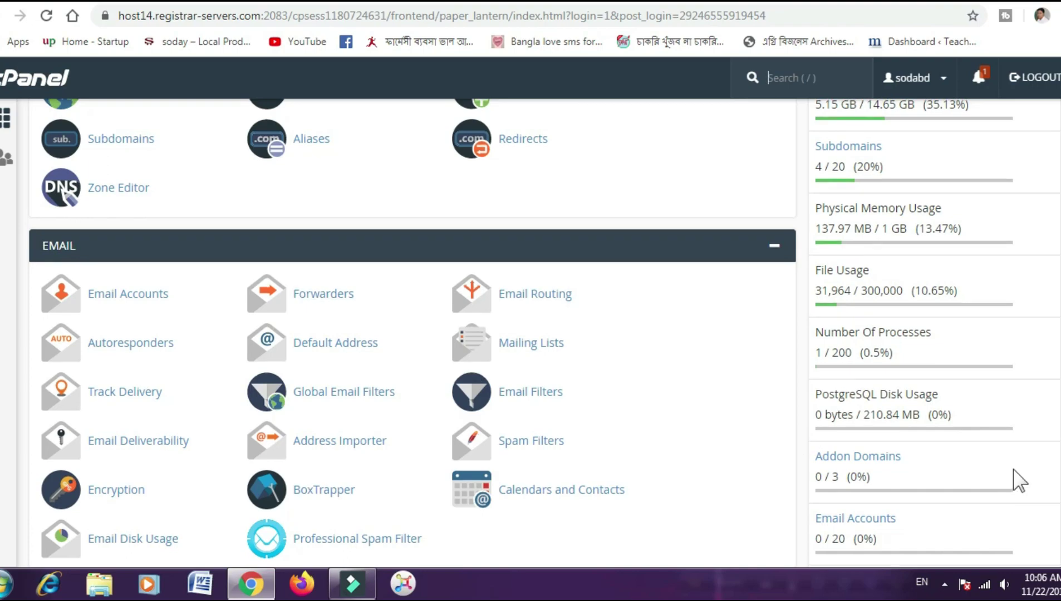
{"action": "scroll", "coordinate": [1019, 479], "scroll_direction": "up", "scroll_amount": 6}
{"action": "scroll", "coordinate": [1033, 334], "scroll_direction": "up", "scroll_amount": 4}
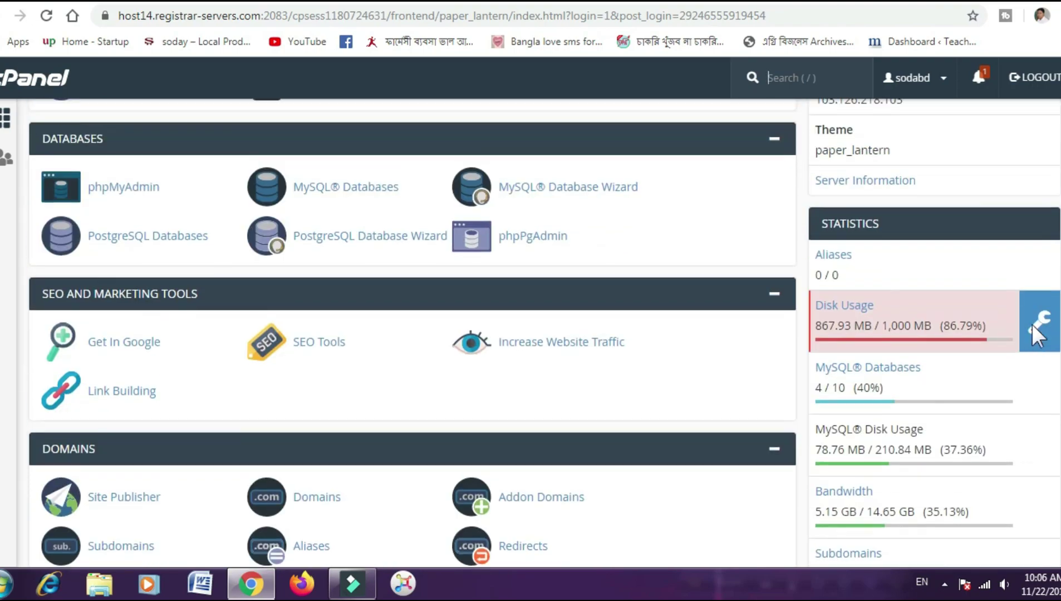
{"action": "scroll", "coordinate": [876, 351], "scroll_direction": "down", "scroll_amount": 6}
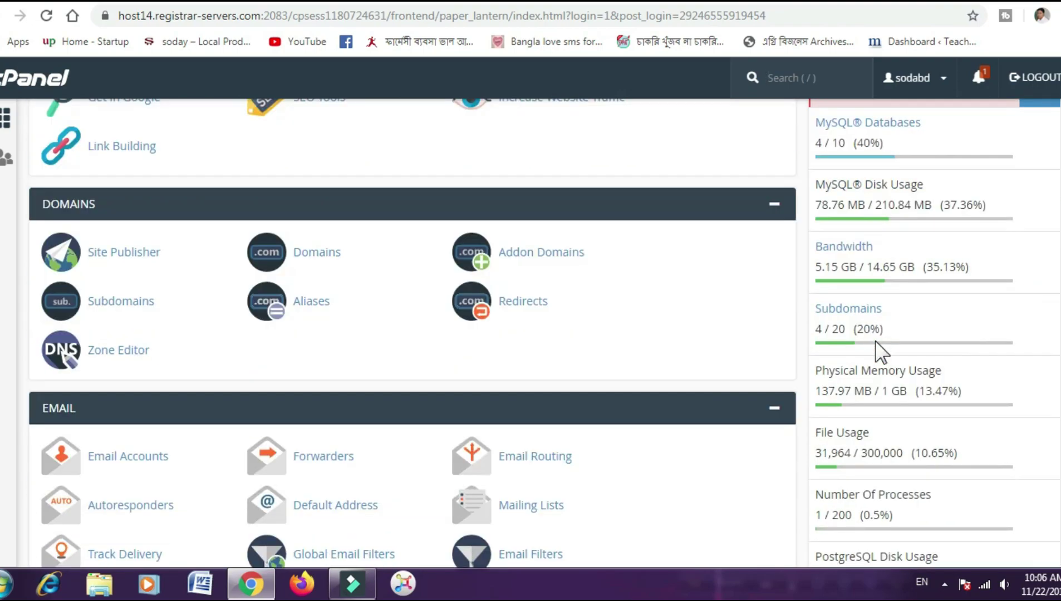
{"action": "scroll", "coordinate": [882, 351], "scroll_direction": "down", "scroll_amount": 4}
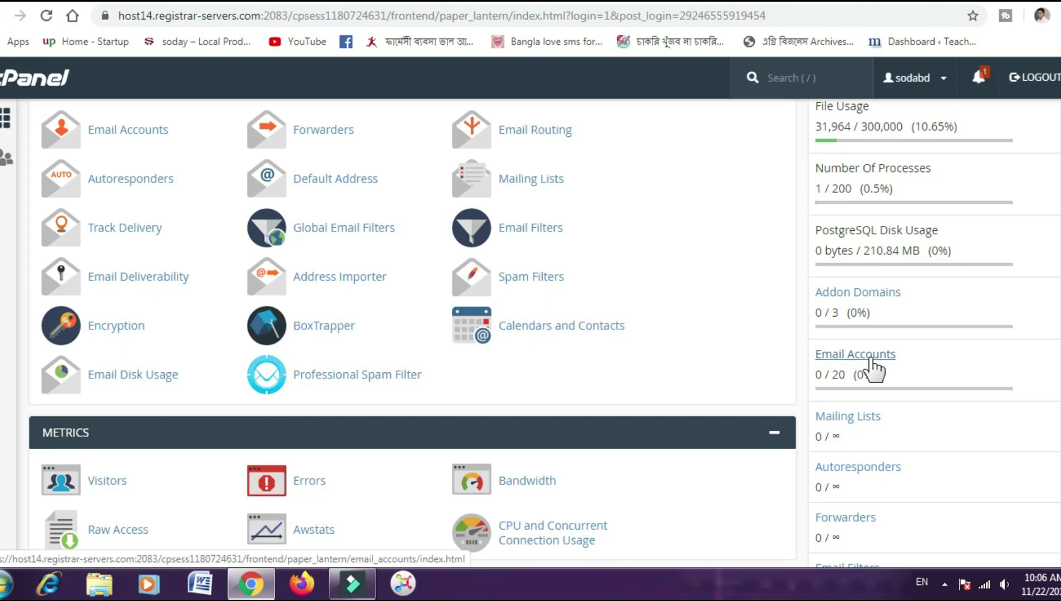
{"action": "double_click", "coordinate": [836, 375]}
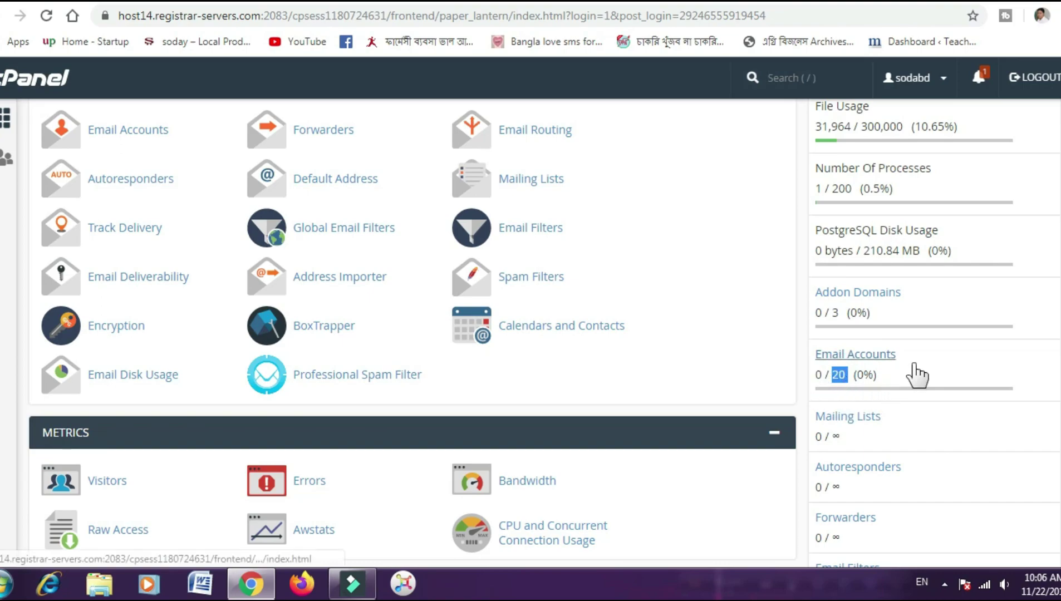
{"action": "left_click", "coordinate": [936, 366]}
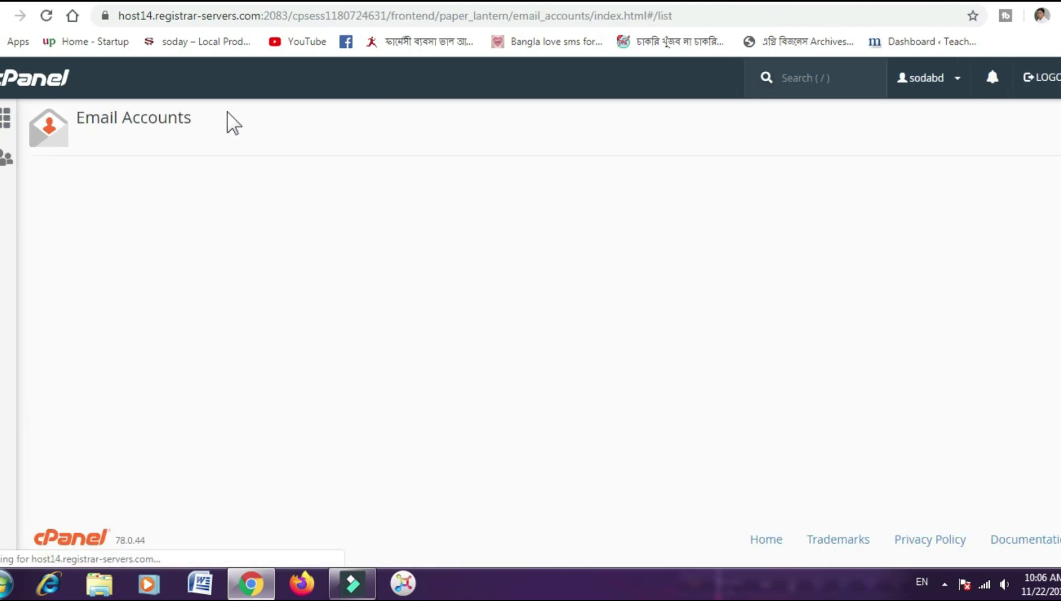
{"action": "left_click", "coordinate": [3, 17]}
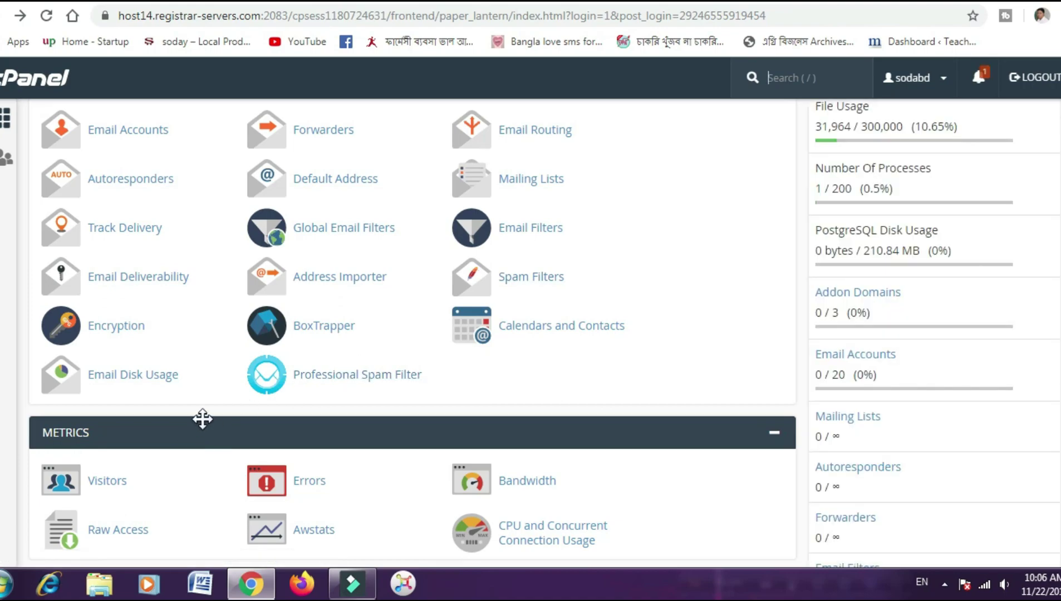
- Open Email Accounts from the dashboard's Email section
{"action": "scroll", "coordinate": [202, 417], "scroll_direction": "up", "scroll_amount": 3}
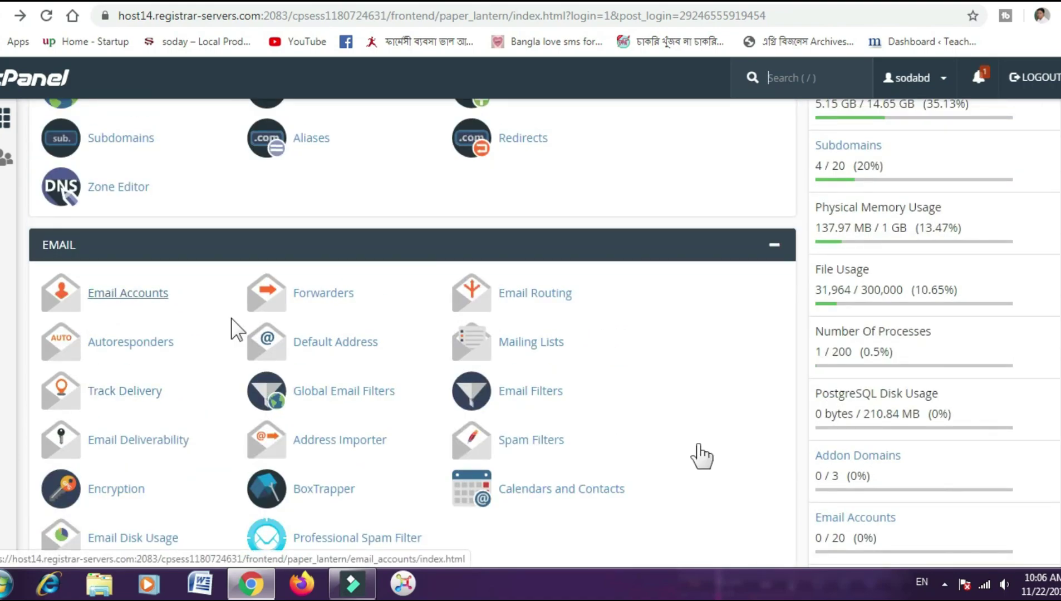
{"action": "scroll", "coordinate": [986, 472], "scroll_direction": "down", "scroll_amount": 1}
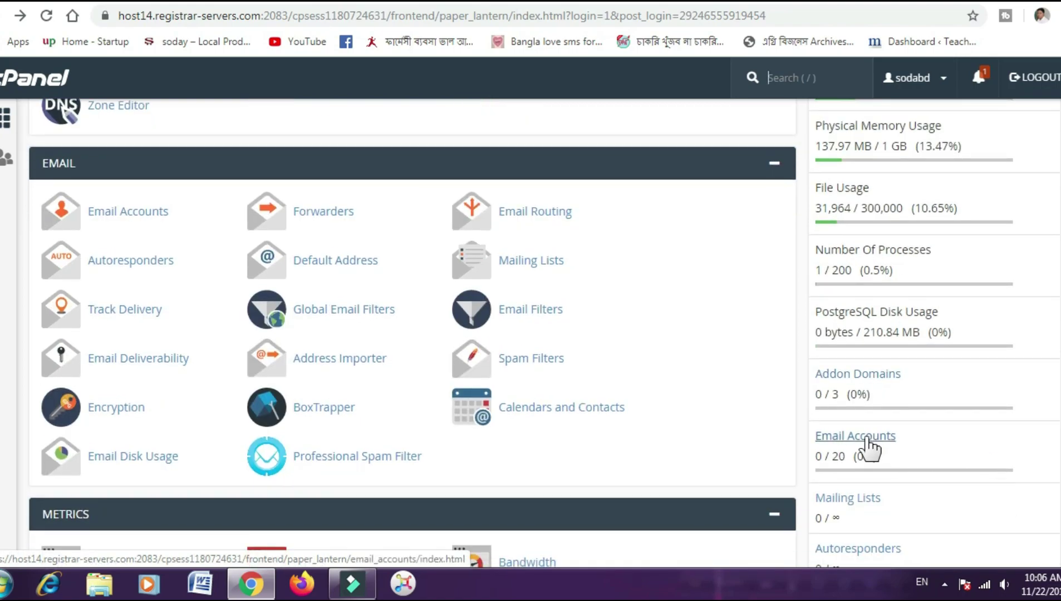
{"action": "scroll", "coordinate": [557, 404], "scroll_direction": "up", "scroll_amount": 1}
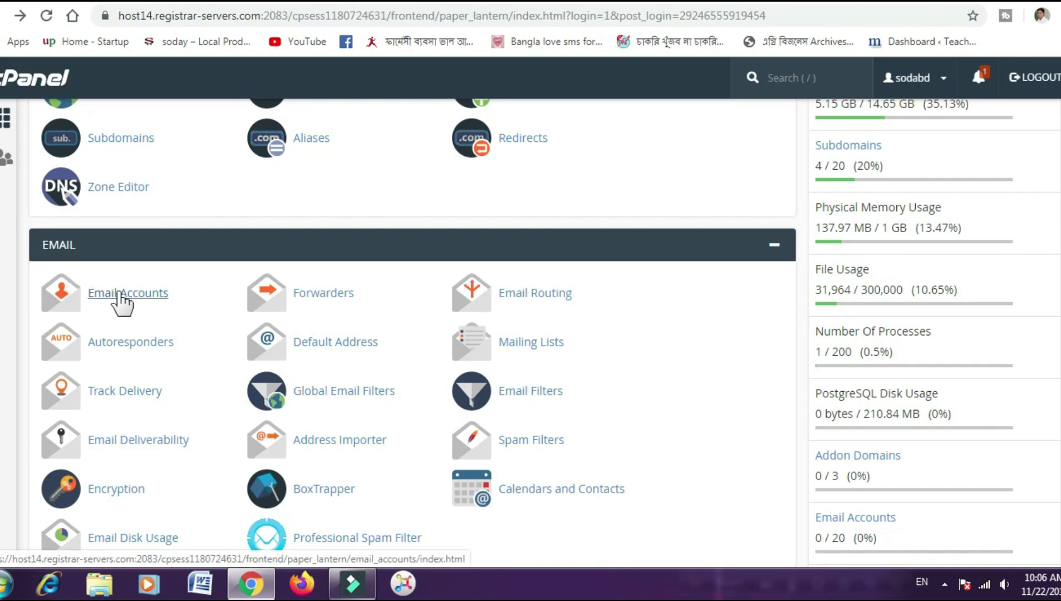
{"action": "scroll", "coordinate": [86, 248], "scroll_direction": "up", "scroll_amount": 5}
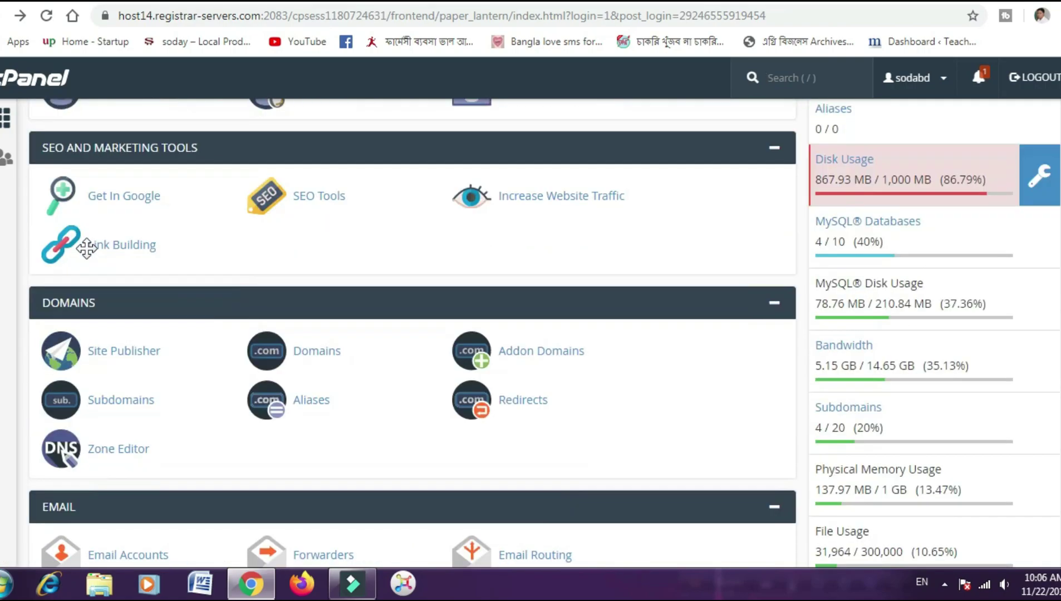
{"action": "scroll", "coordinate": [106, 249], "scroll_direction": "up", "scroll_amount": 8}
{"action": "scroll", "coordinate": [119, 201], "scroll_direction": "down", "scroll_amount": 13}
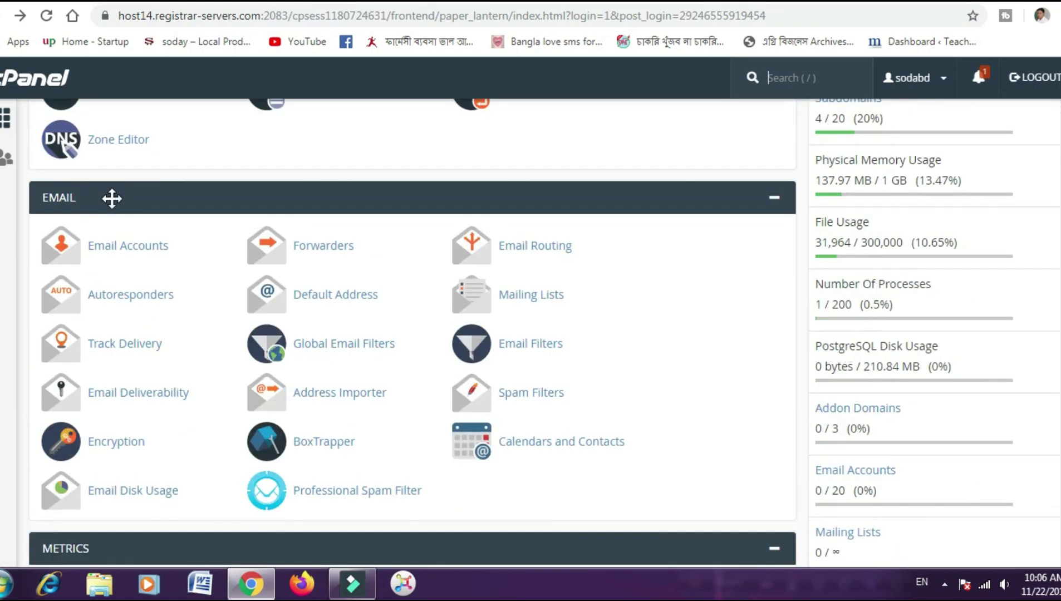
{"action": "scroll", "coordinate": [111, 198], "scroll_direction": "down", "scroll_amount": 2}
{"action": "scroll", "coordinate": [114, 208], "scroll_direction": "up", "scroll_amount": 2}
{"action": "left_click", "coordinate": [117, 249]}
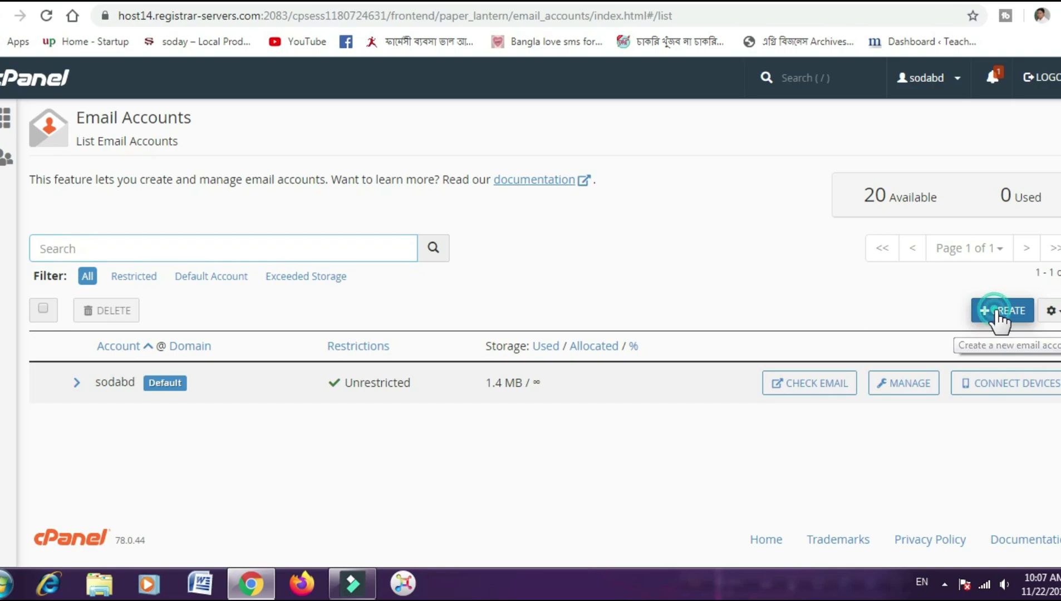
- Start a new email account and choose sodaybd.com as its domain
{"action": "left_click", "coordinate": [999, 319]}
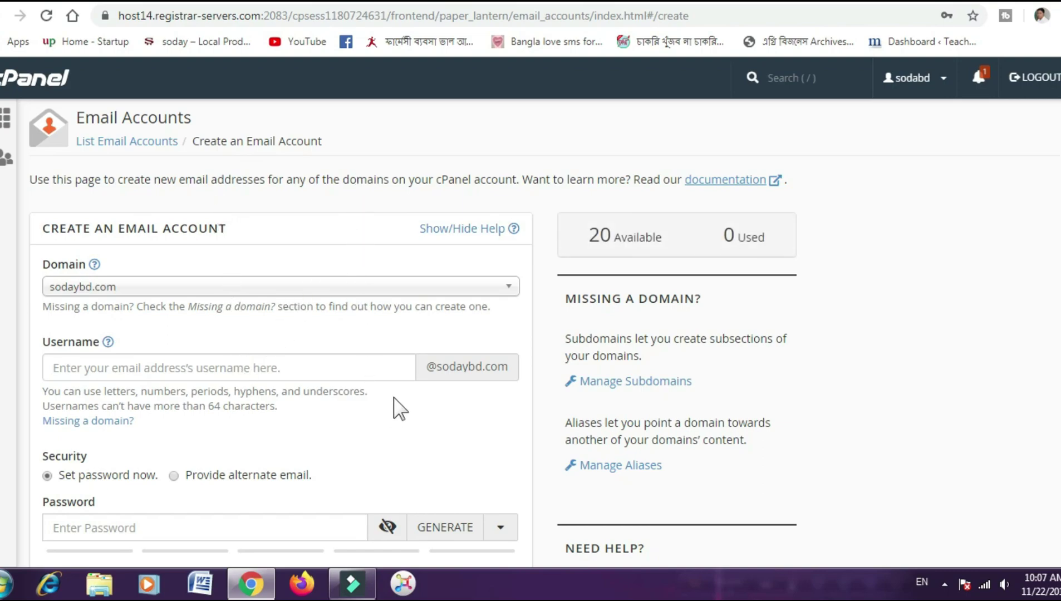
{"action": "scroll", "coordinate": [394, 398], "scroll_direction": "down", "scroll_amount": 1}
{"action": "scroll", "coordinate": [395, 398], "scroll_direction": "up", "scroll_amount": 1}
{"action": "left_click_drag", "start_coordinate": [121, 229], "coordinate": [305, 230]}
{"action": "left_click", "coordinate": [305, 230]}
{"action": "left_click", "coordinate": [509, 288]}
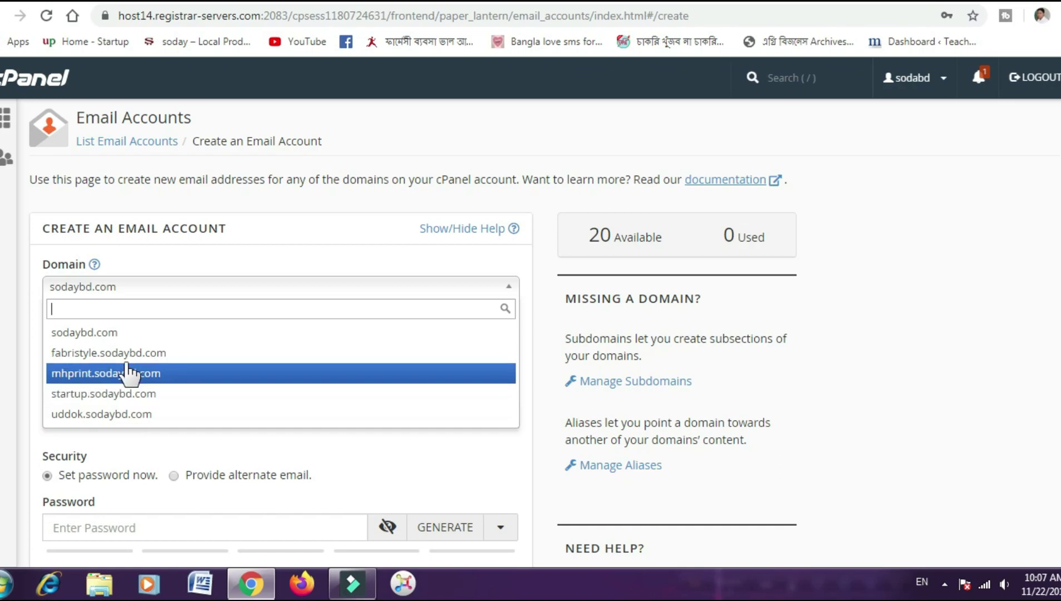
{"action": "left_click", "coordinate": [134, 333]}
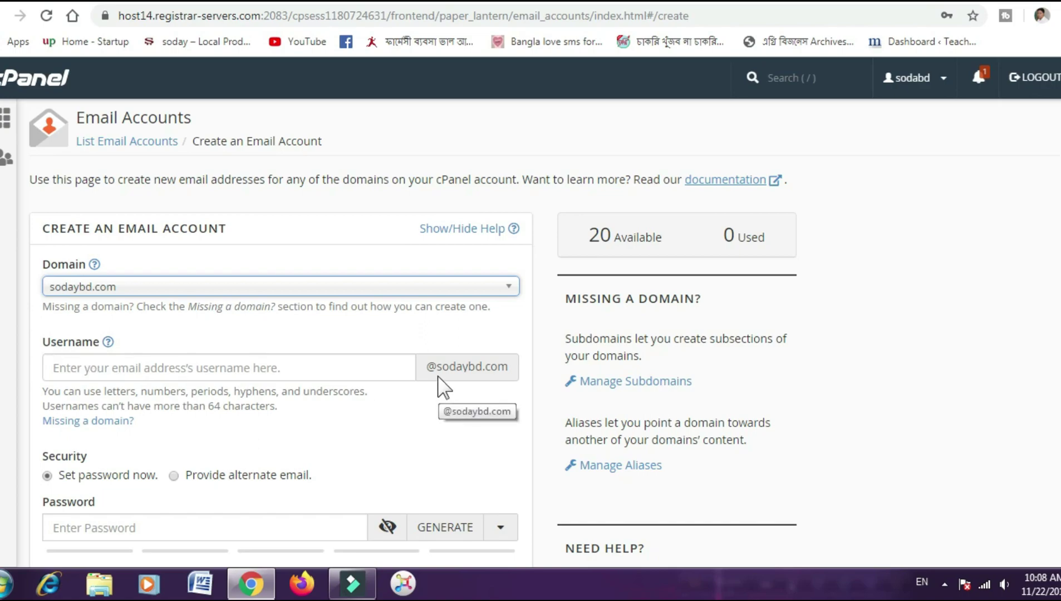
{"action": "left_click_drag", "start_coordinate": [431, 371], "coordinate": [505, 365]}
{"action": "left_click", "coordinate": [367, 366]}
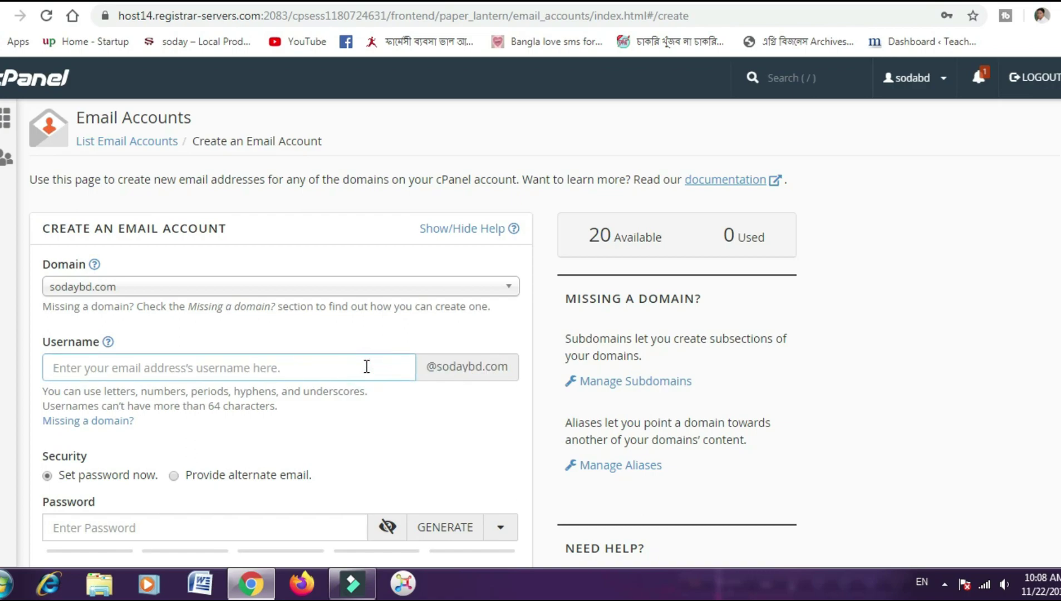
{"action": "left_click", "coordinate": [212, 411]}
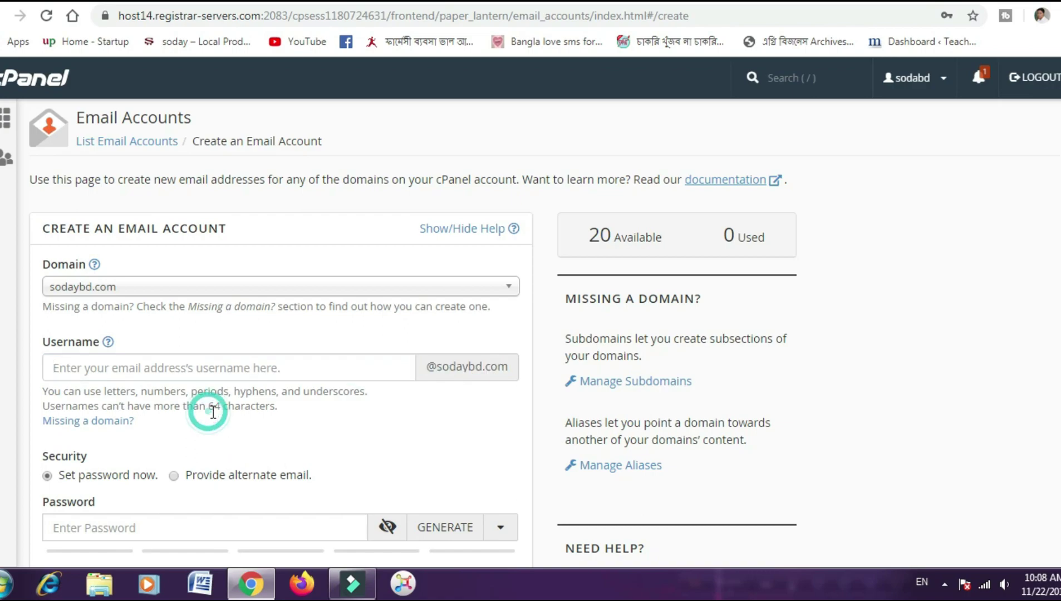
{"action": "double_click", "coordinate": [213, 411]}
{"action": "left_click", "coordinate": [261, 367]}
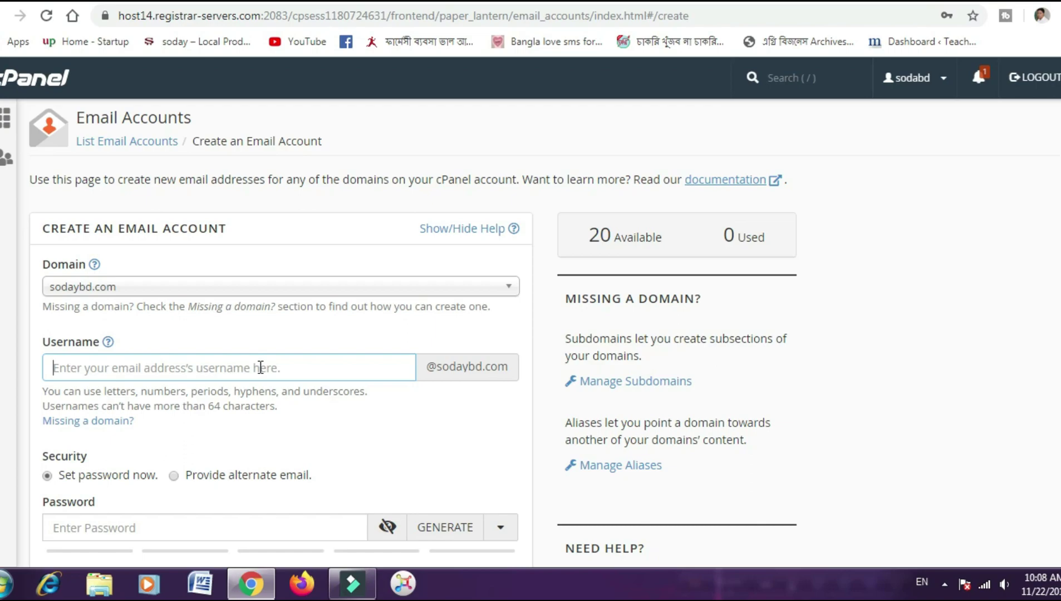
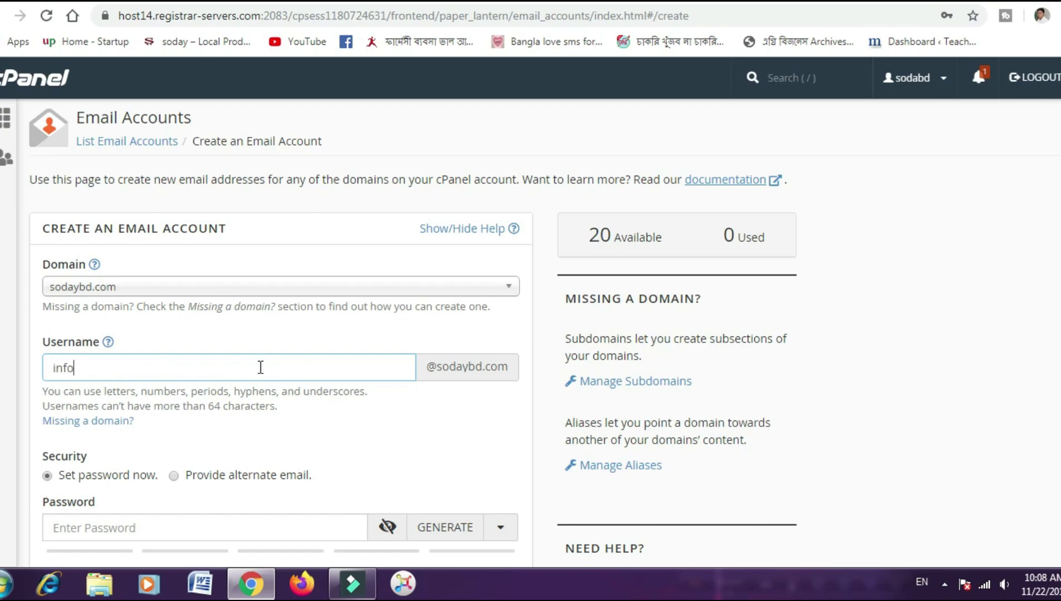
{"action": "left_click", "coordinate": [399, 440]}
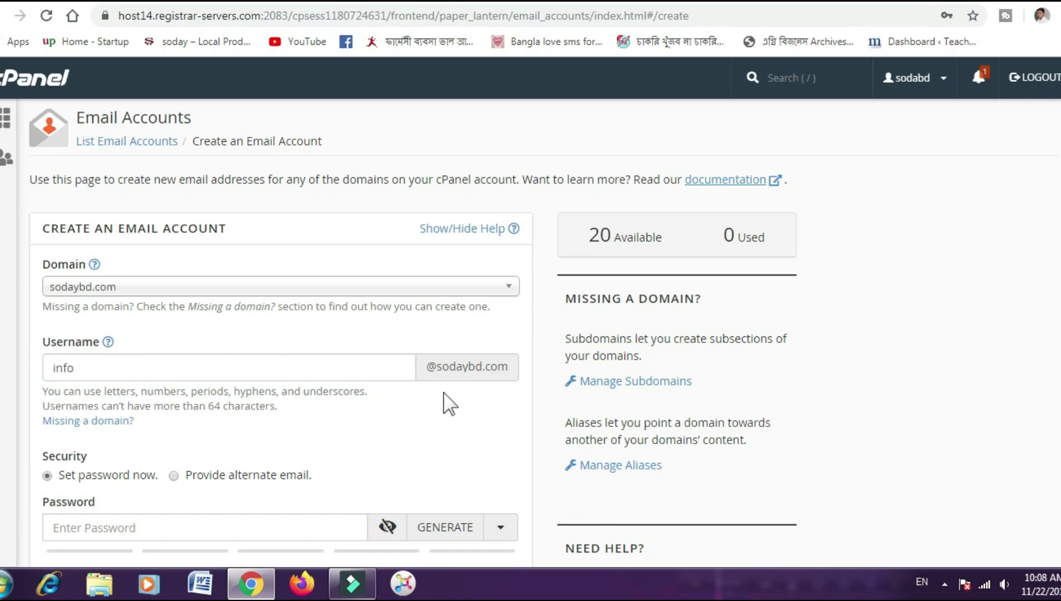
{"action": "scroll", "coordinate": [421, 439], "scroll_direction": "down", "scroll_amount": 1}
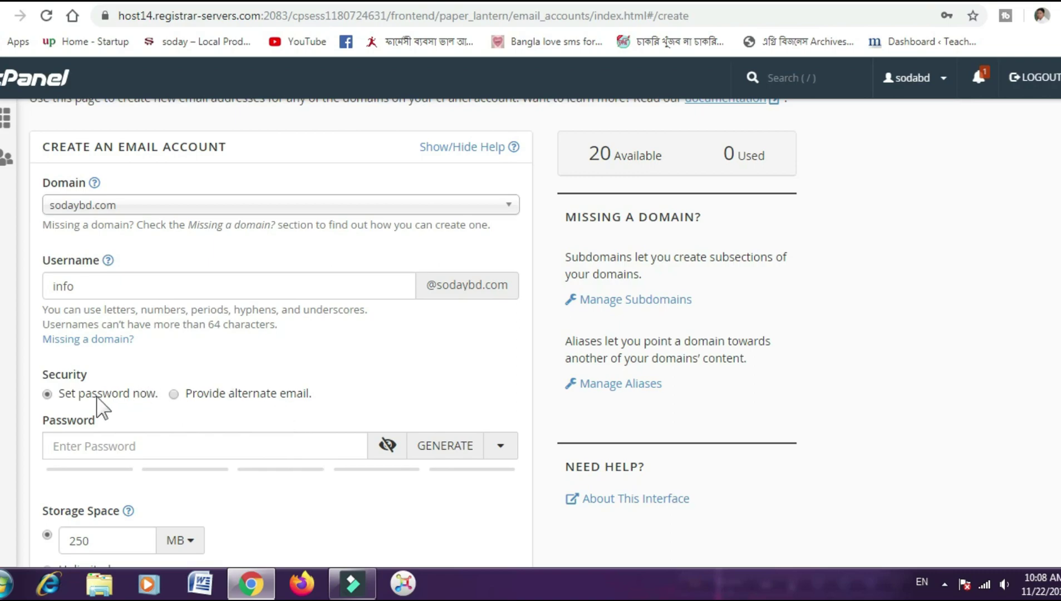
- Type an account password rated strength 60, above the required 50
{"action": "left_click", "coordinate": [156, 450]}
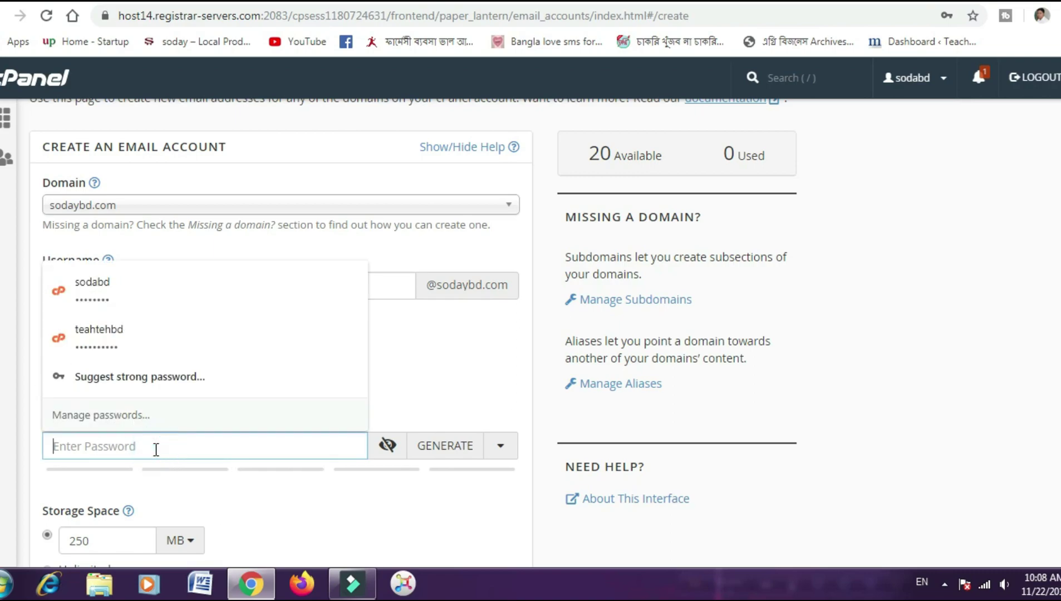
{"action": "left_click", "coordinate": [156, 450]}
{"action": "left_click", "coordinate": [474, 390]}
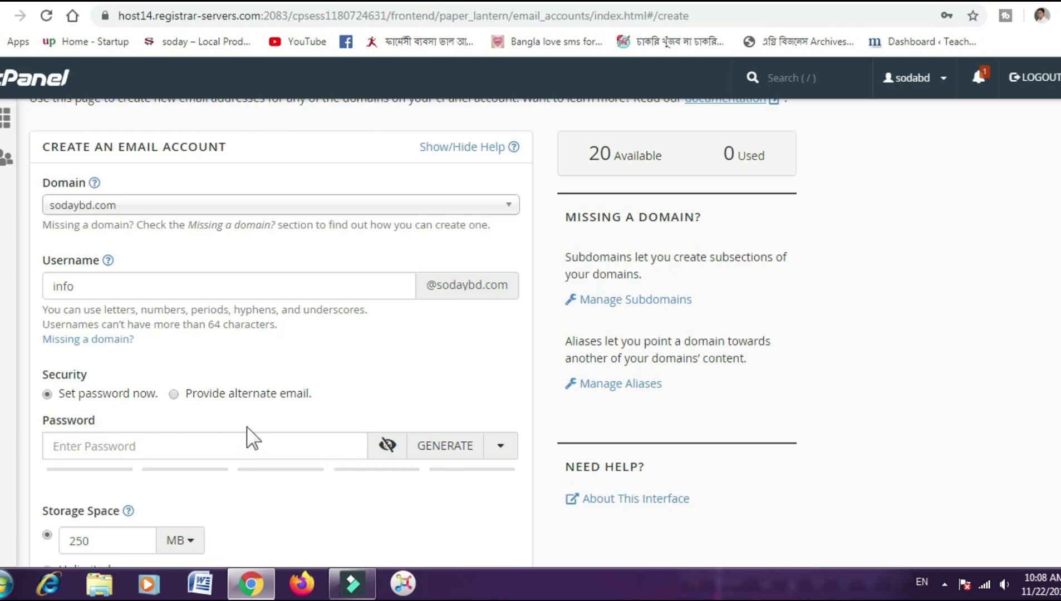
{"action": "left_click", "coordinate": [184, 445]}
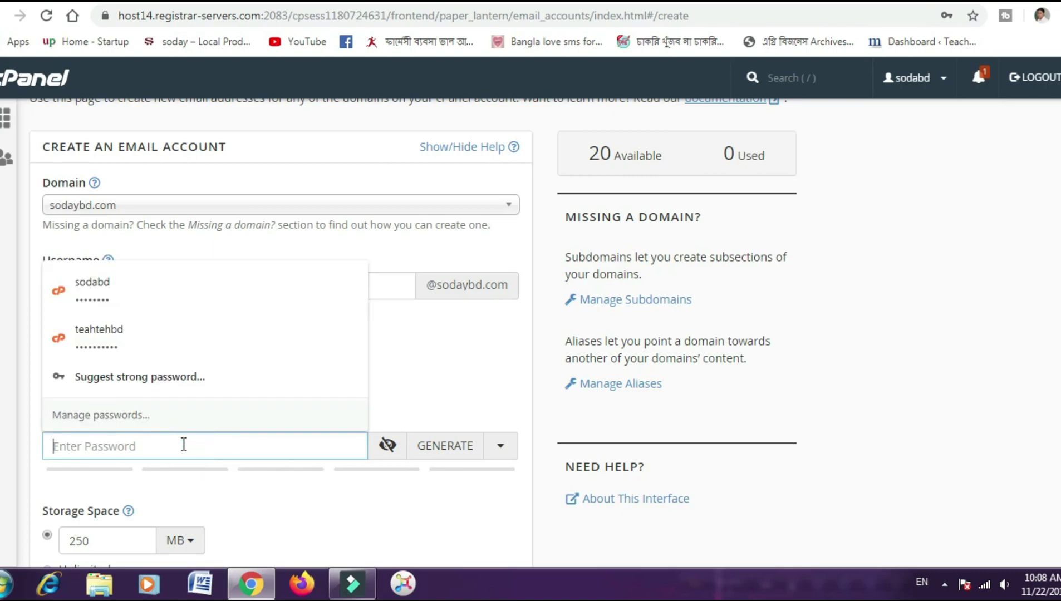
{"action": "type", "text": "12"}
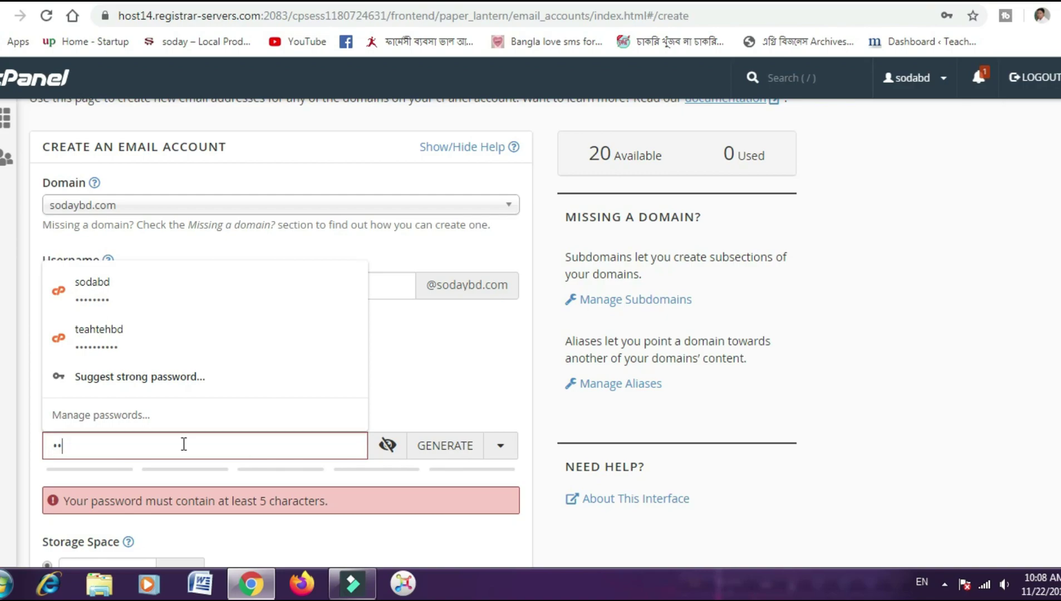
{"action": "type", "text": "34"}
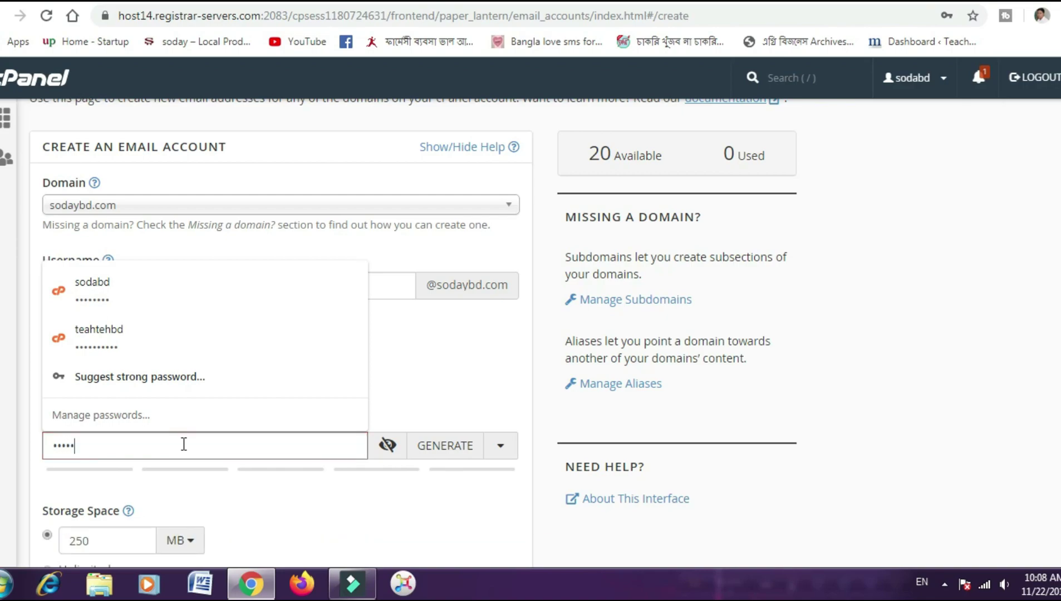
{"action": "type", "text": "567"}
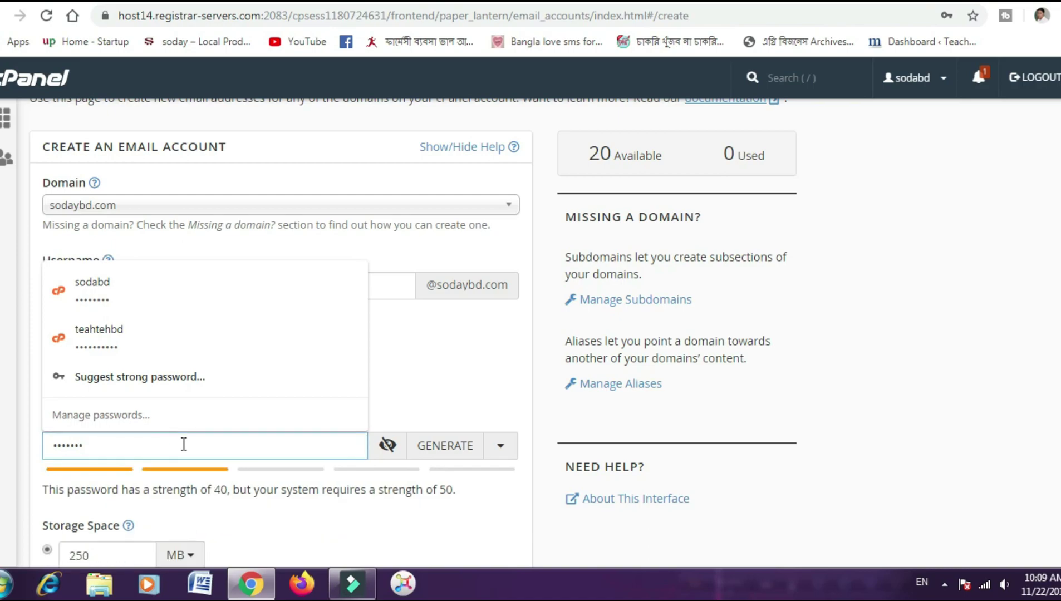
{"action": "type", "text": "8"}
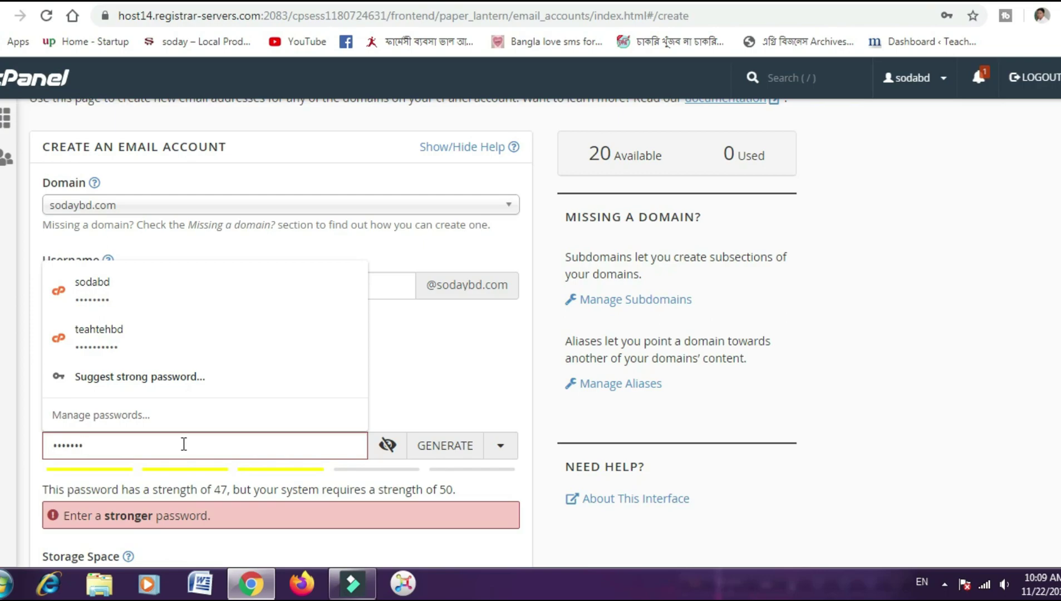
{"action": "type", "text": "9"}
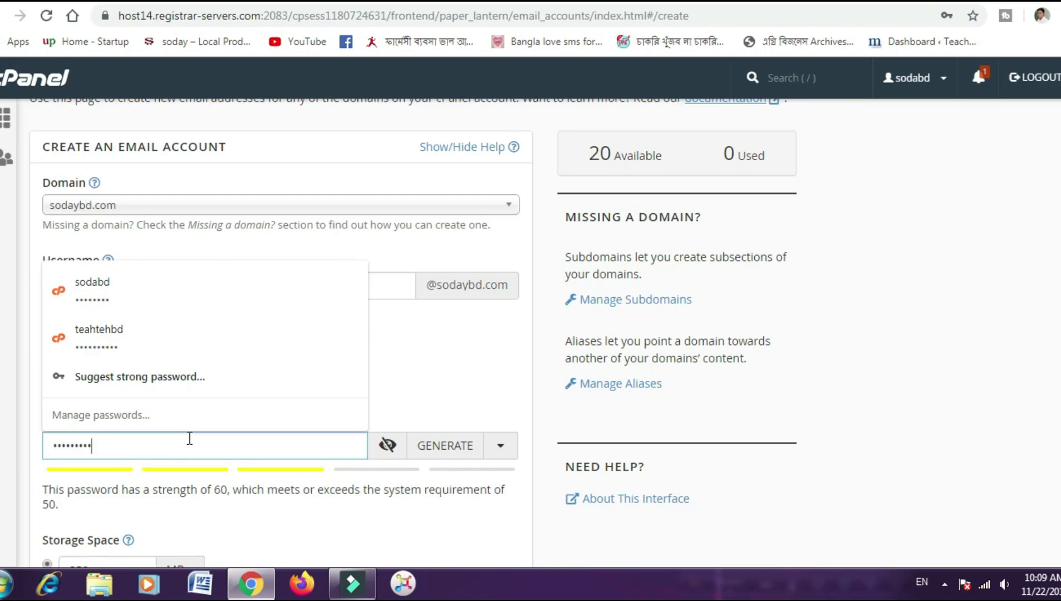
{"action": "scroll", "coordinate": [255, 445], "scroll_direction": "down", "scroll_amount": 1}
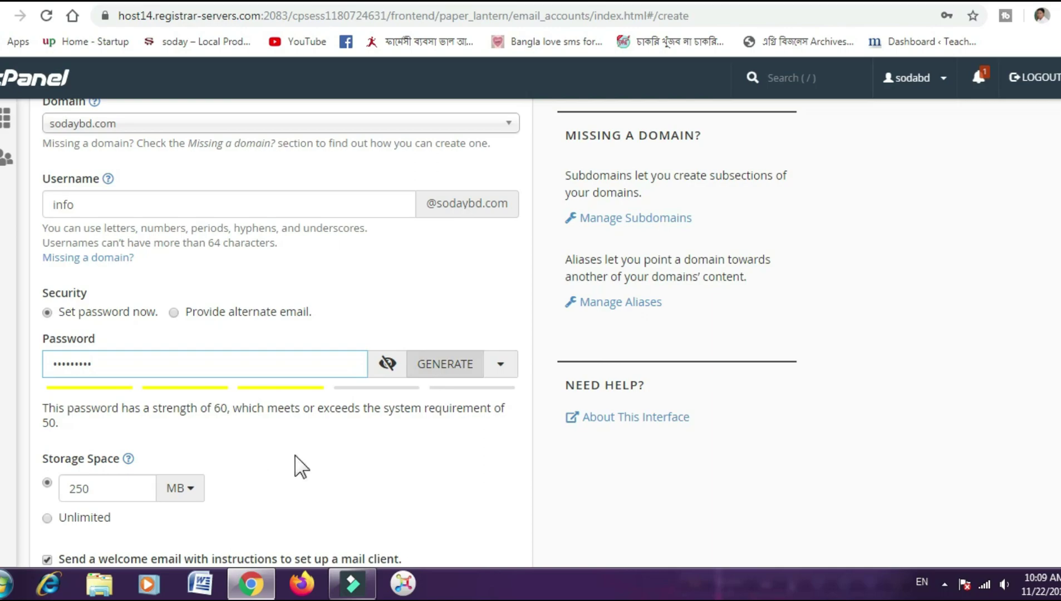
- Confirm the storage quota reads 250 MB and scroll down to the Create button
{"action": "scroll", "coordinate": [294, 464], "scroll_direction": "down", "scroll_amount": 1}
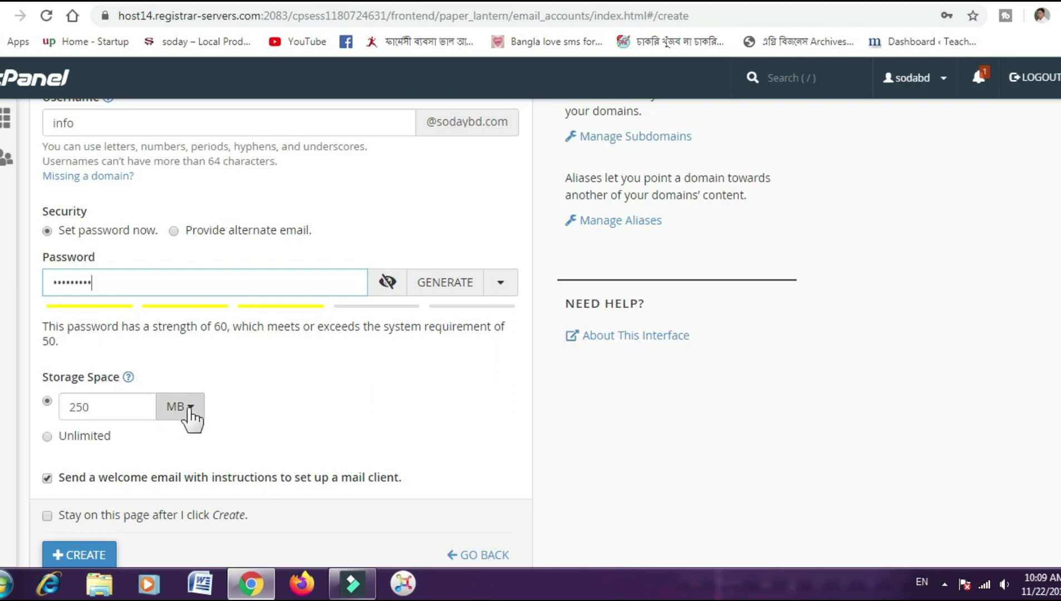
{"action": "double_click", "coordinate": [106, 407]}
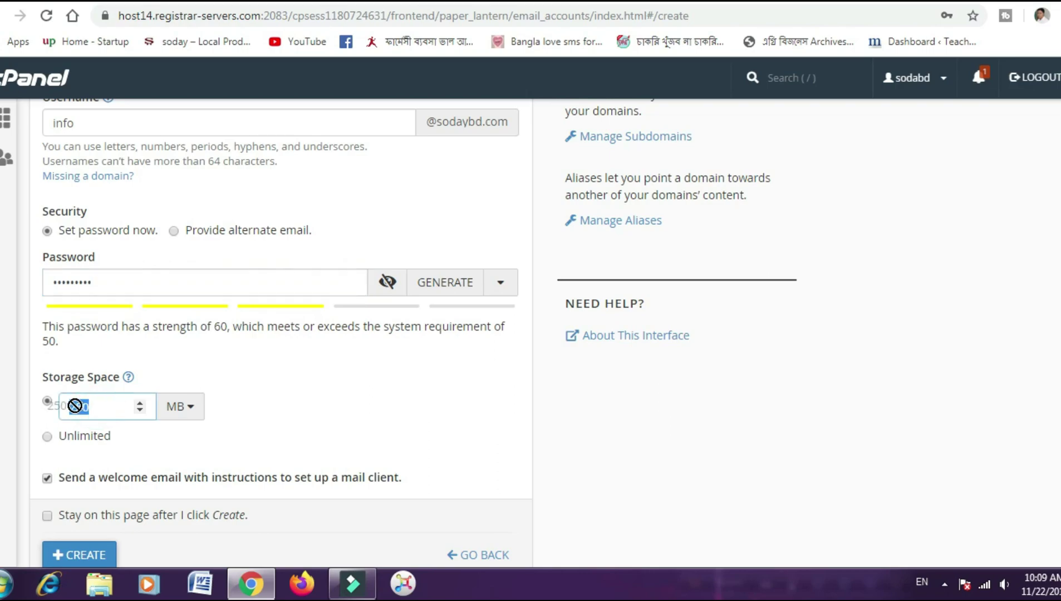
{"action": "left_click", "coordinate": [327, 386]}
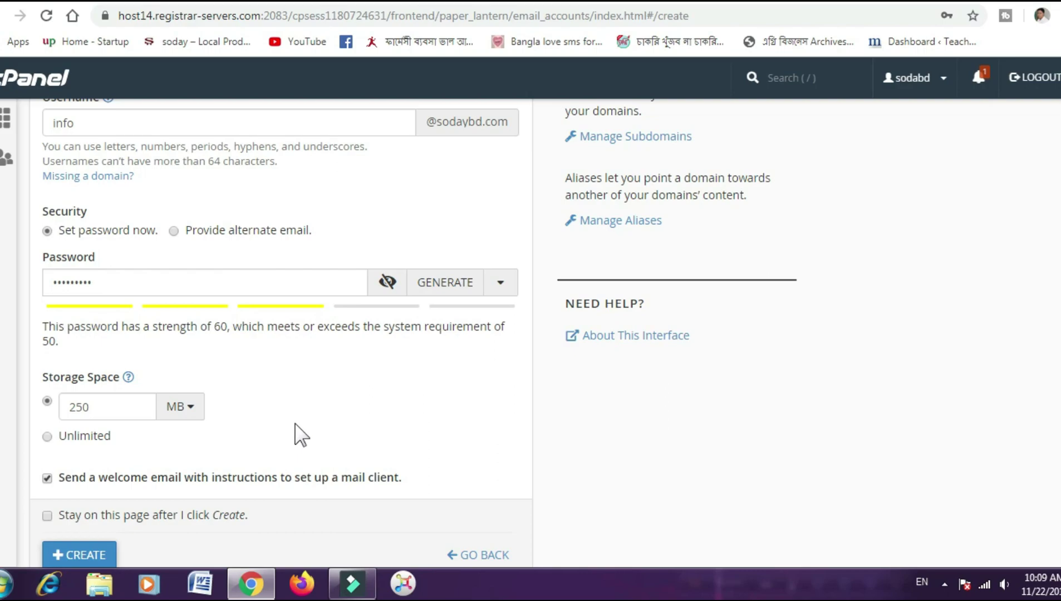
{"action": "scroll", "coordinate": [167, 401], "scroll_direction": "down", "scroll_amount": 2}
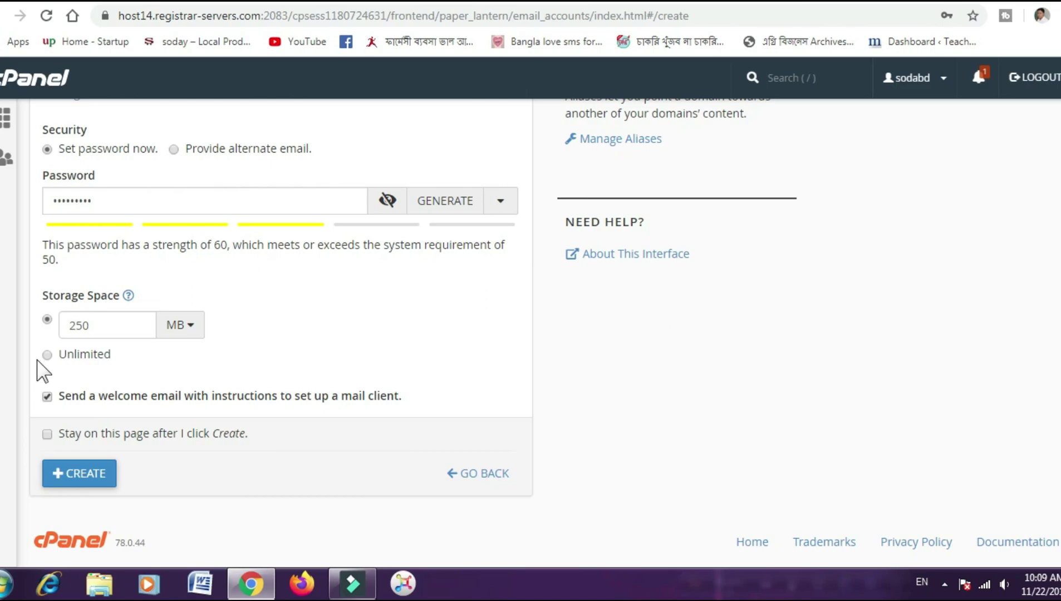
{"action": "scroll", "coordinate": [142, 354], "scroll_direction": "up", "scroll_amount": 2}
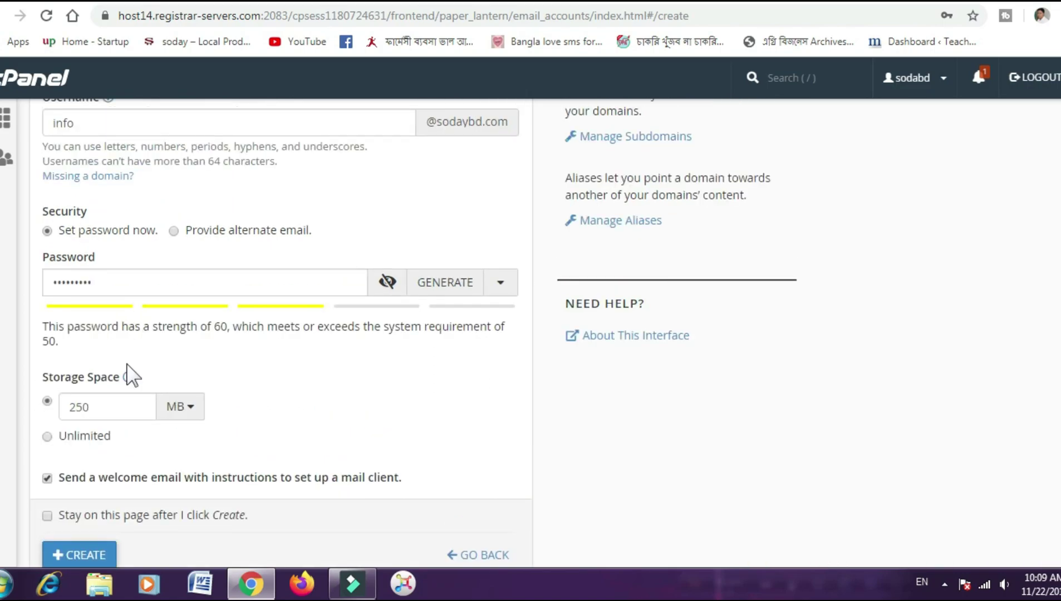
{"action": "scroll", "coordinate": [201, 438], "scroll_direction": "down", "scroll_amount": 2}
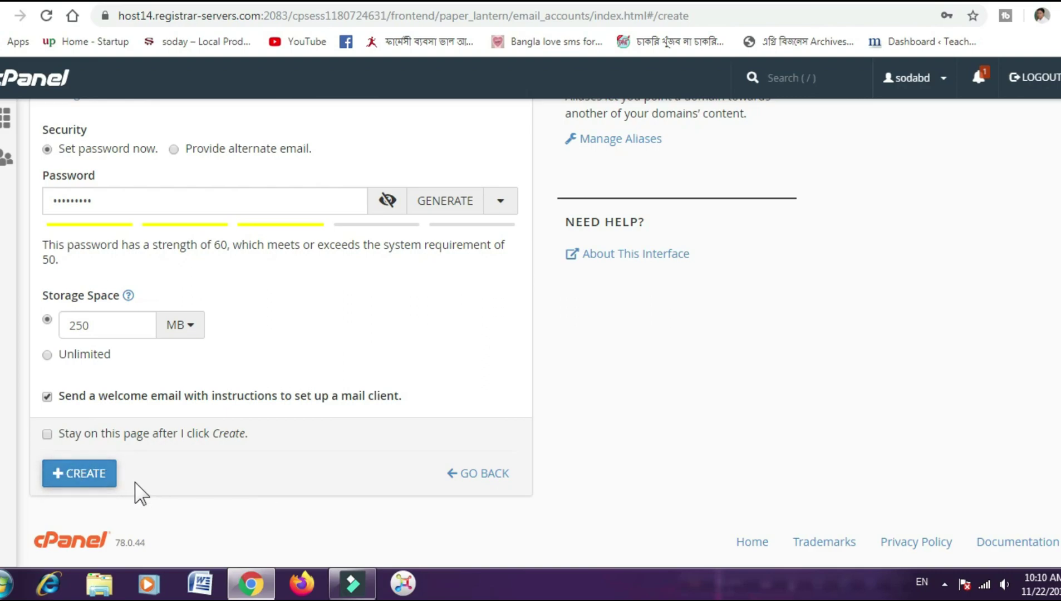
{"action": "left_click", "coordinate": [70, 472]}
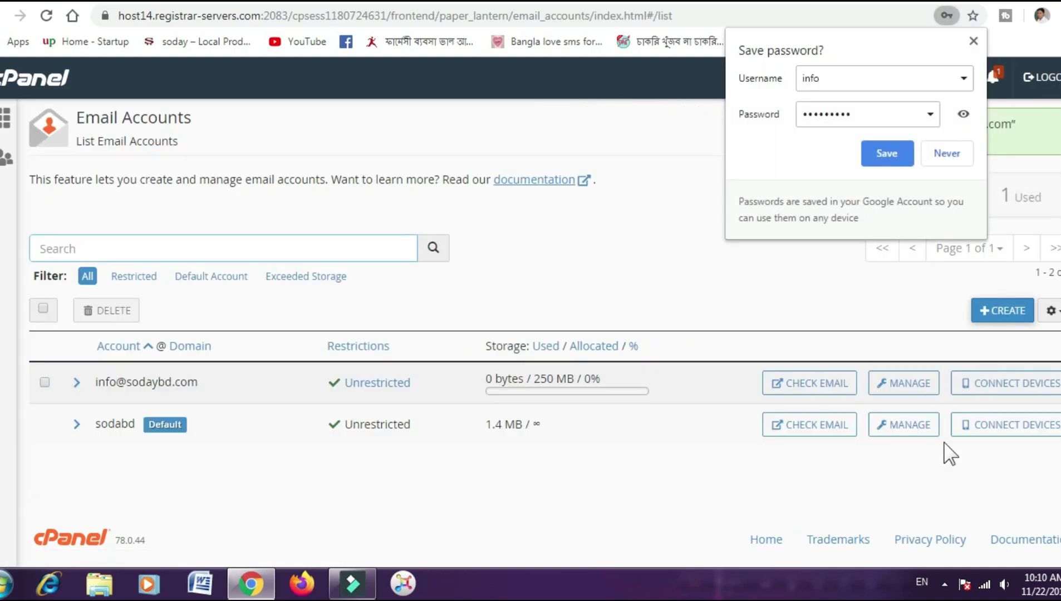
{"action": "left_click", "coordinate": [946, 158]}
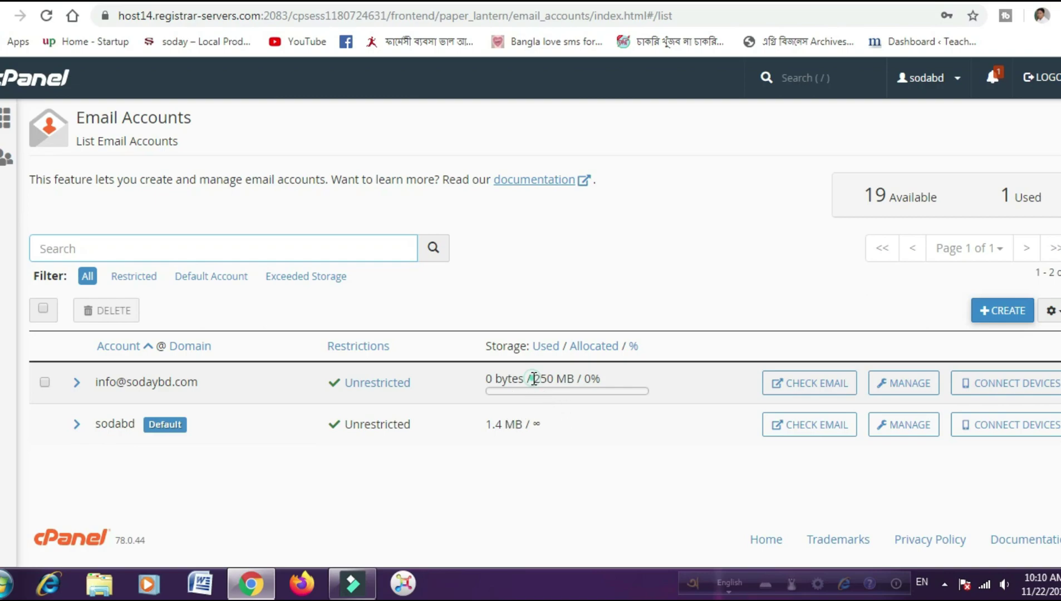
{"action": "left_click_drag", "start_coordinate": [532, 379], "coordinate": [568, 381]}
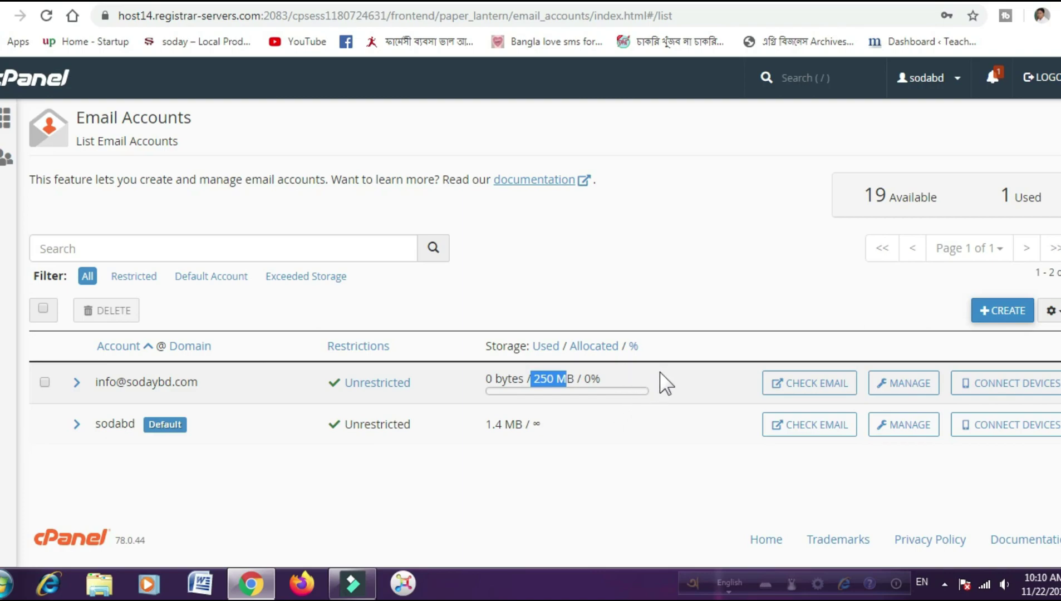
{"action": "left_click", "coordinate": [682, 384]}
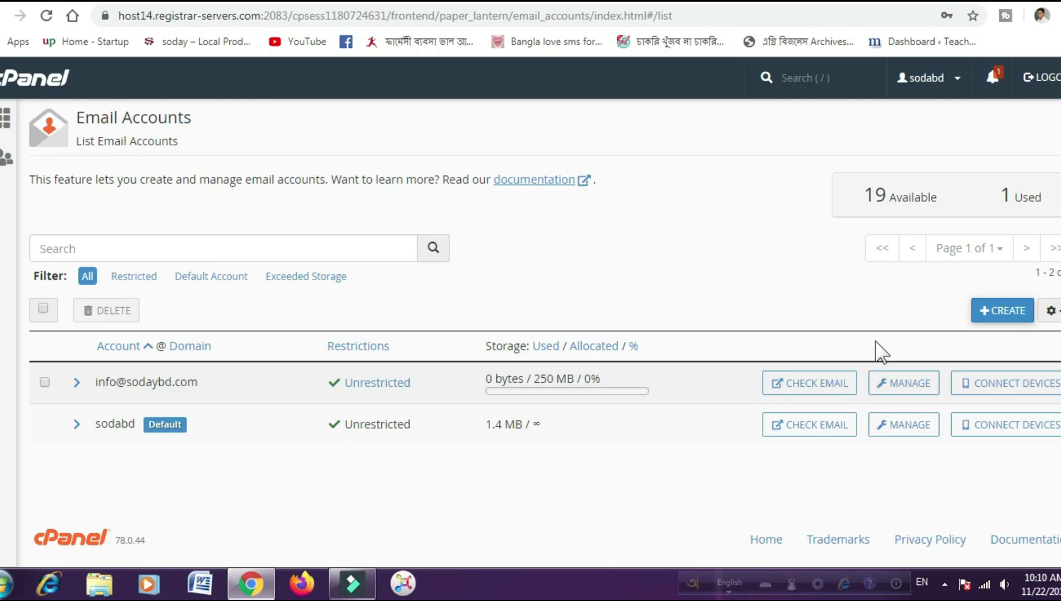
- Check the counter shows 19 accounts available, then return to the cPanel home page
{"action": "double_click", "coordinate": [887, 191]}
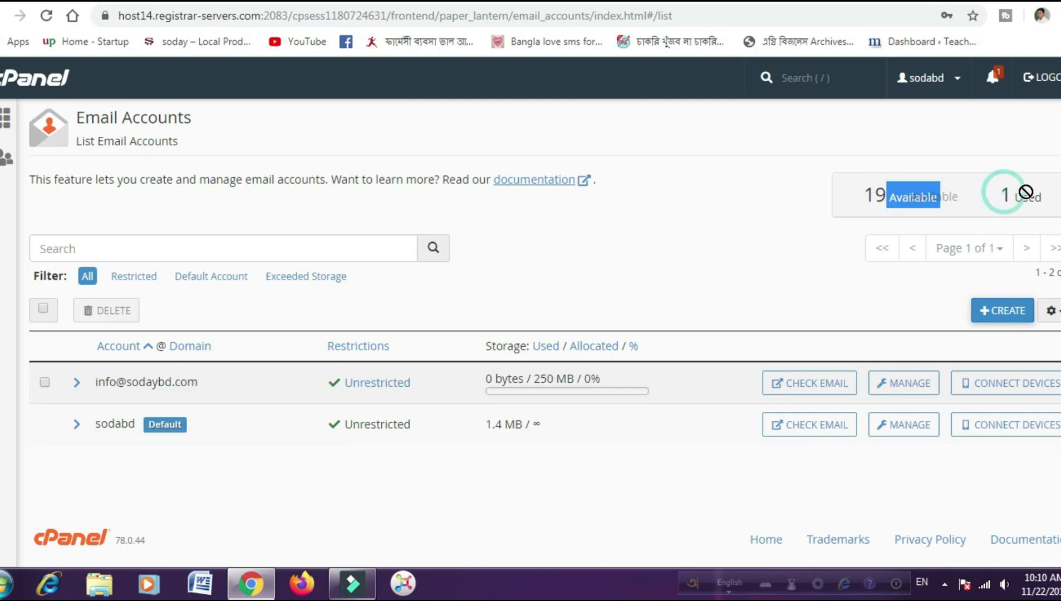
{"action": "left_click", "coordinate": [710, 212]}
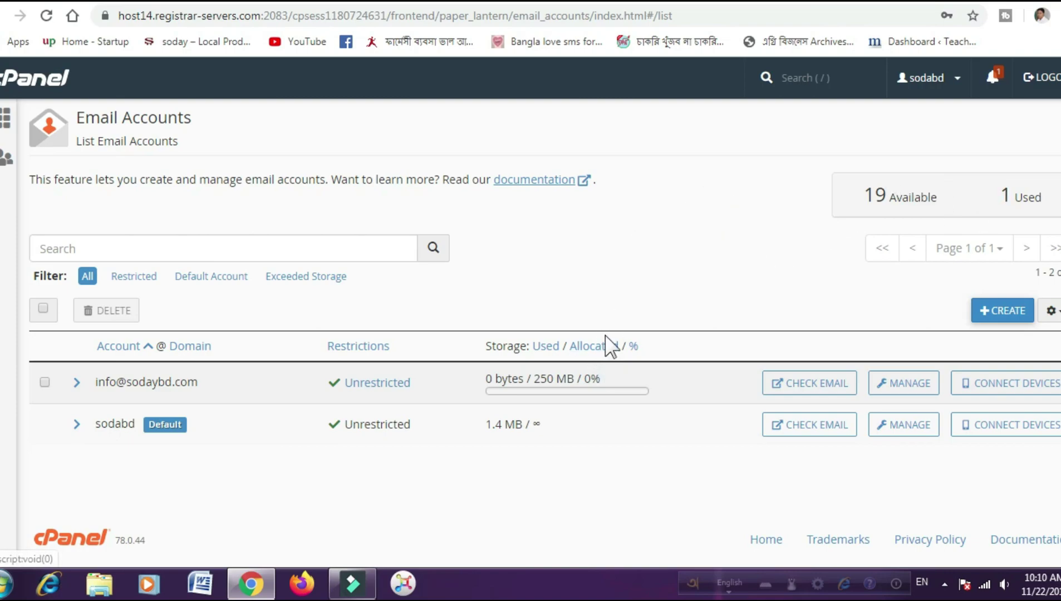
{"action": "left_click", "coordinate": [33, 75]}
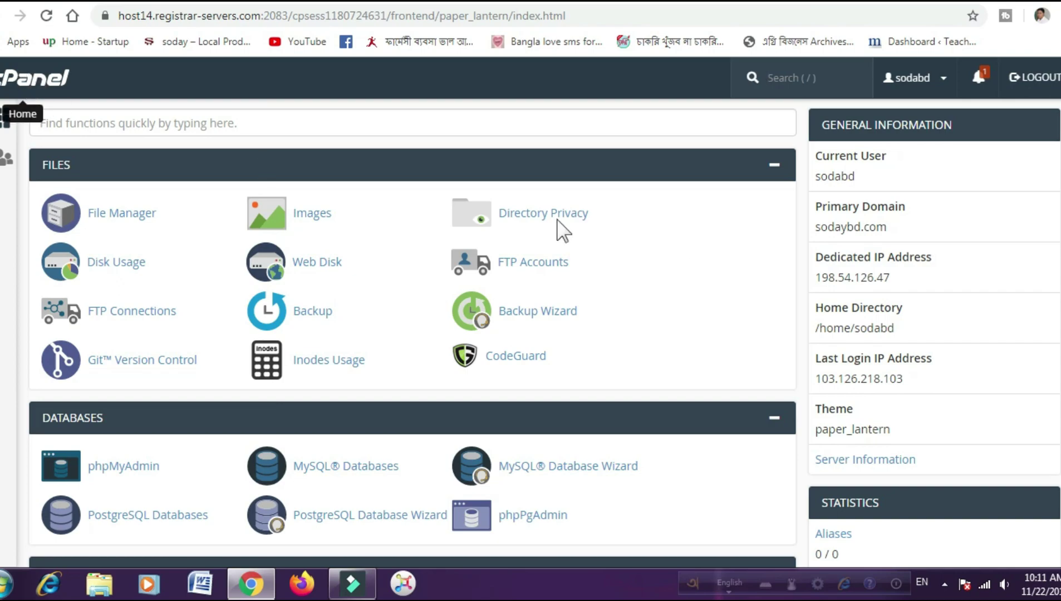
- Verify the Statistics panel shows Email Accounts at 1 / 20
{"action": "scroll", "coordinate": [1011, 306], "scroll_direction": "down", "scroll_amount": 10}
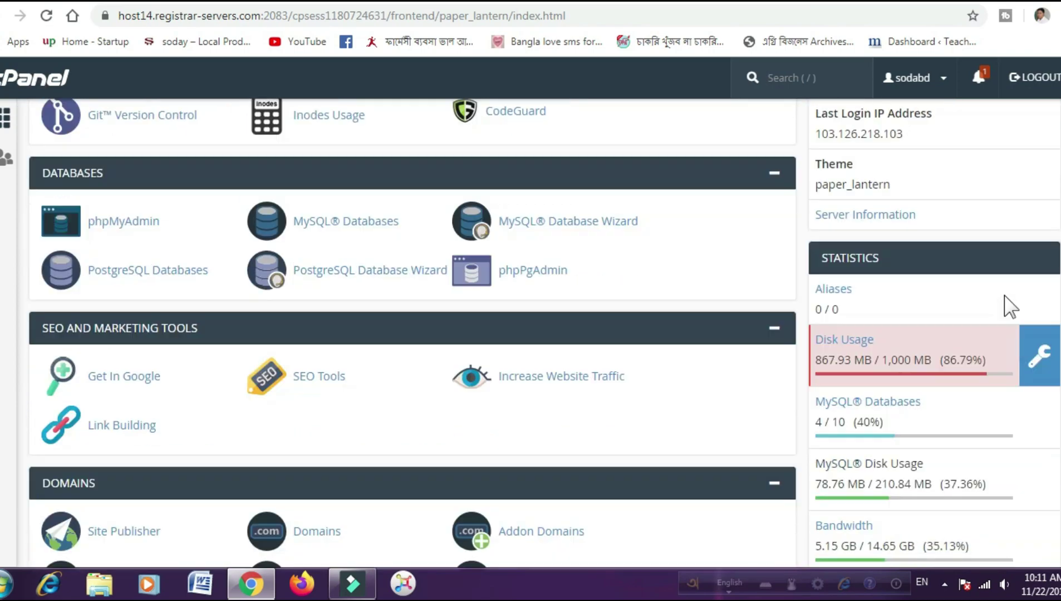
{"action": "scroll", "coordinate": [1011, 306], "scroll_direction": "down", "scroll_amount": 3}
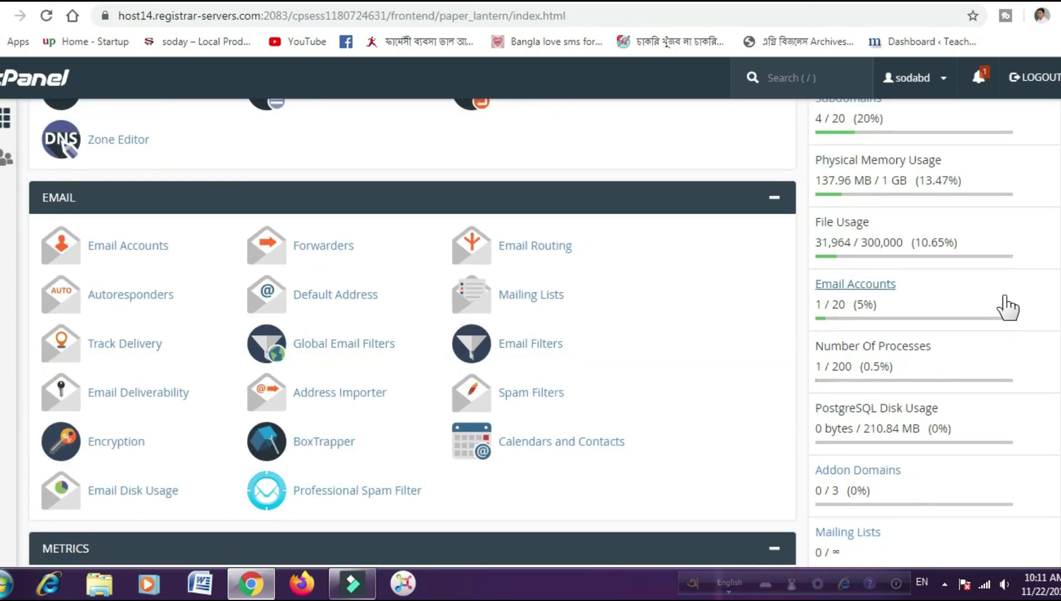
{"action": "double_click", "coordinate": [835, 306]}
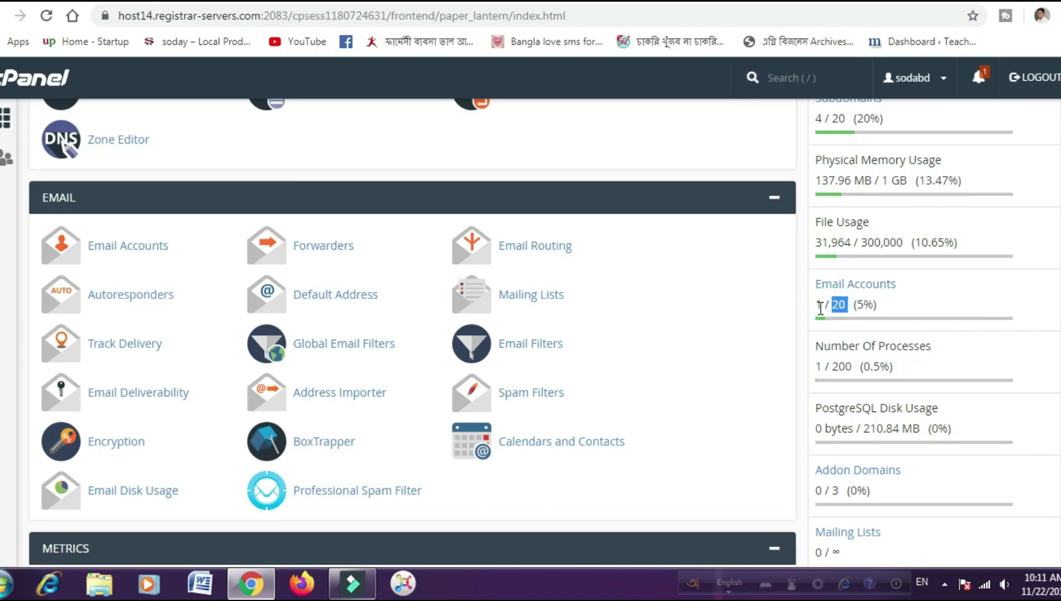
{"action": "double_click", "coordinate": [818, 306]}
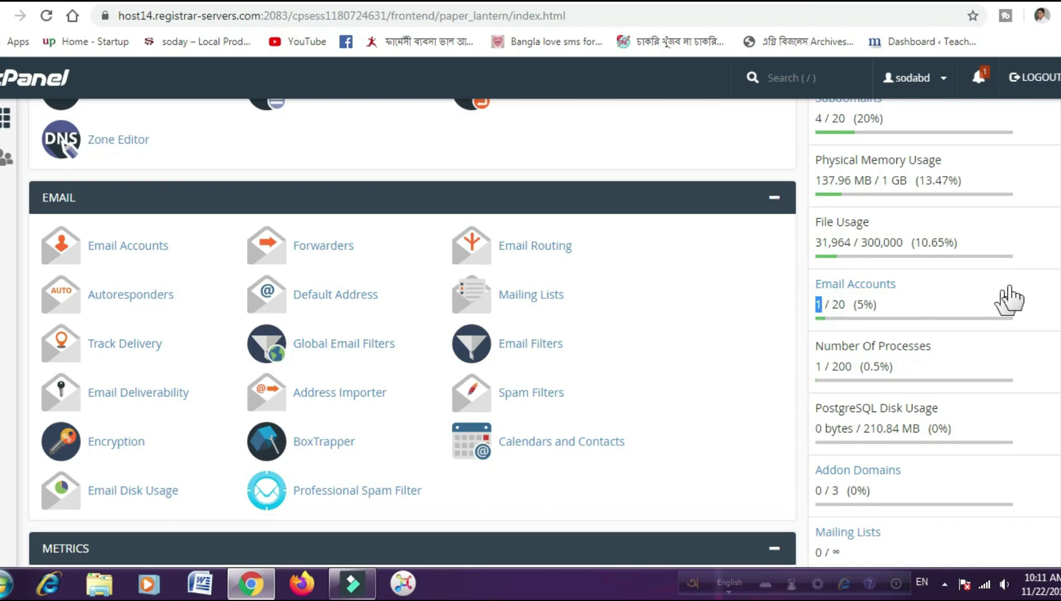
{"action": "left_click", "coordinate": [819, 305]}
- Scroll around the dashboard back to the Databases tools
{"action": "scroll", "coordinate": [668, 301], "scroll_direction": "up", "scroll_amount": 4}
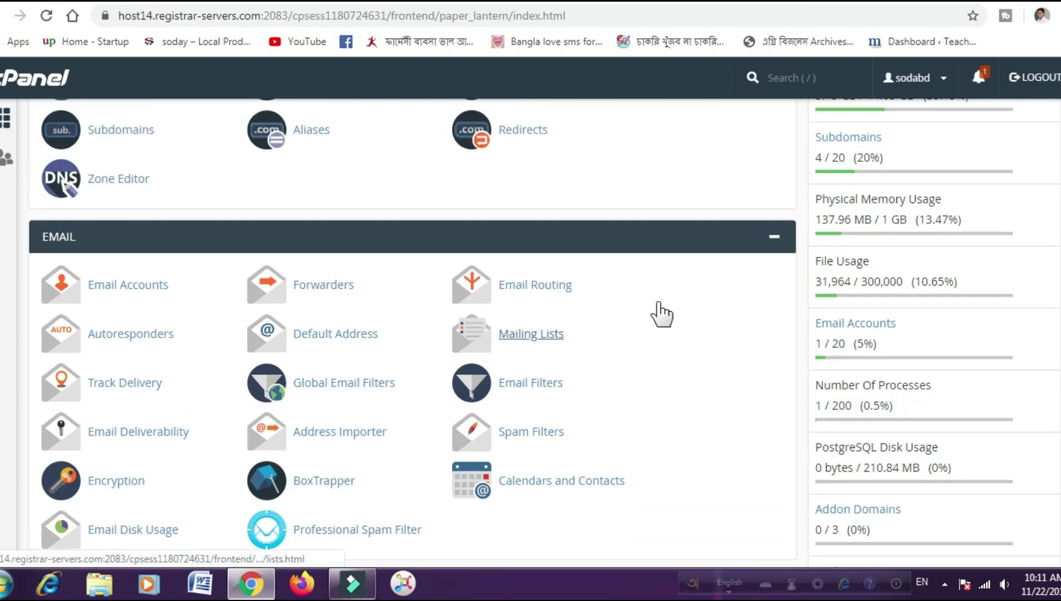
{"action": "scroll", "coordinate": [661, 314], "scroll_direction": "down", "scroll_amount": 7}
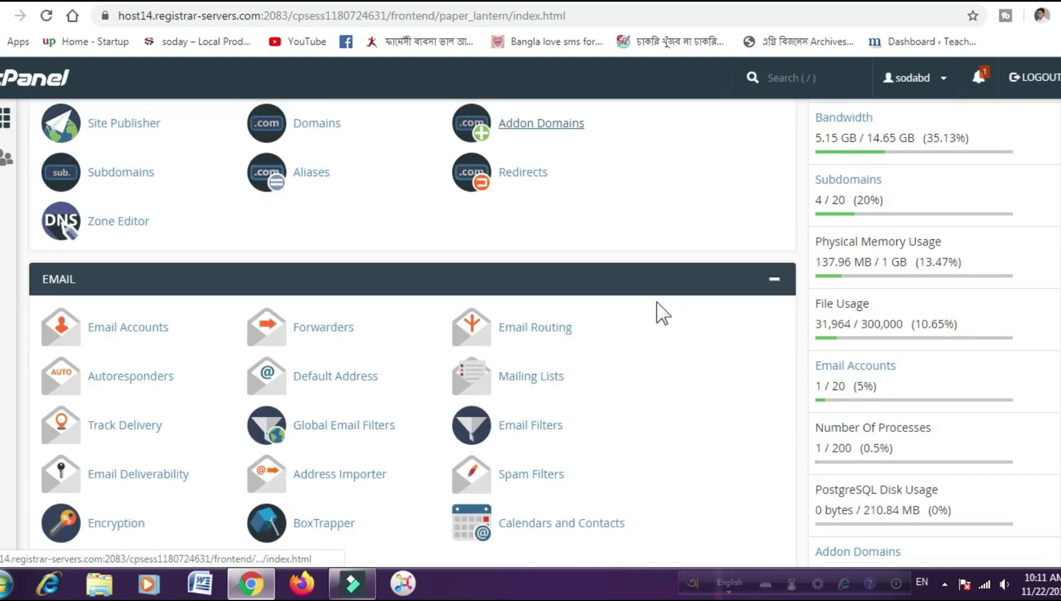
{"action": "scroll", "coordinate": [662, 315], "scroll_direction": "up", "scroll_amount": 3}
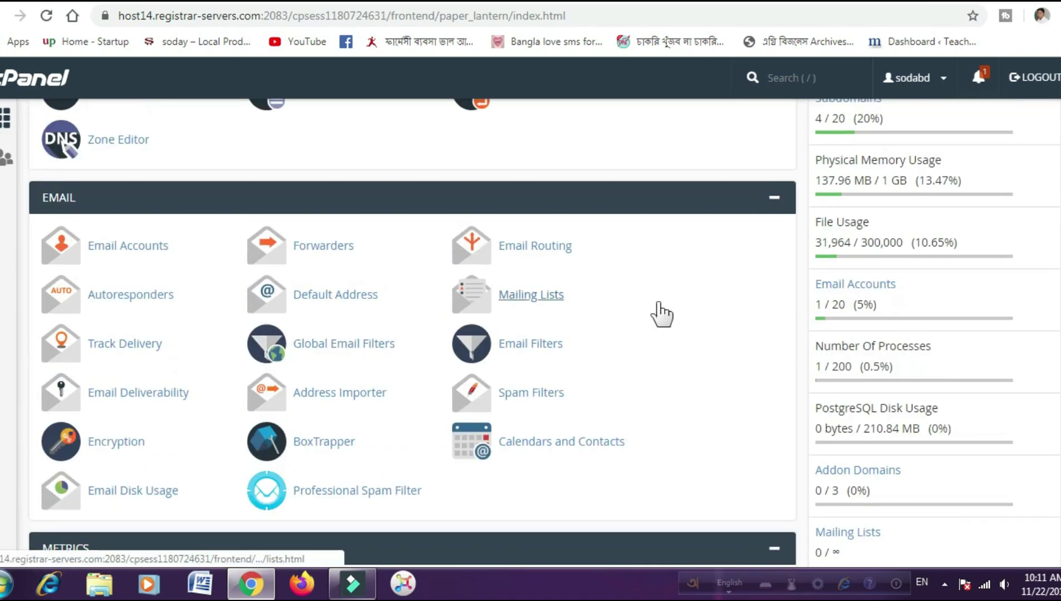
{"action": "scroll", "coordinate": [662, 315], "scroll_direction": "up", "scroll_amount": 3}
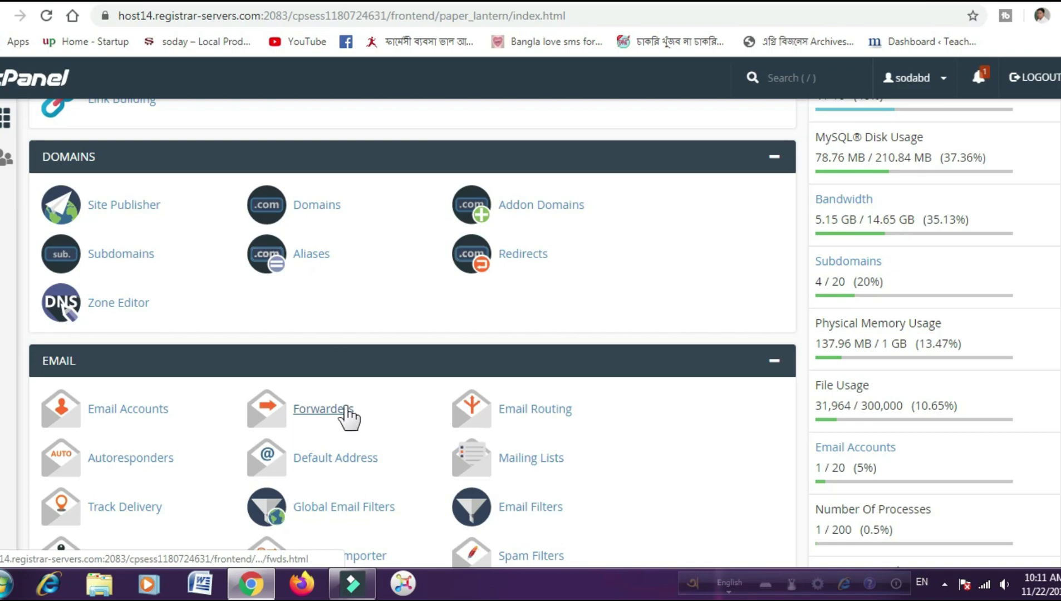
{"action": "scroll", "coordinate": [346, 411], "scroll_direction": "down", "scroll_amount": 1}
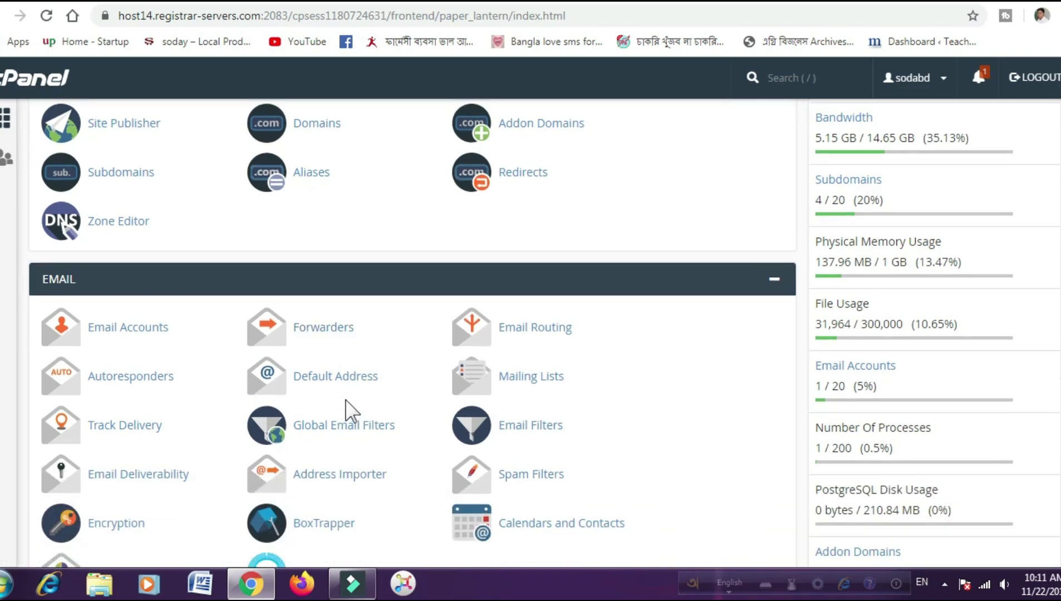
{"action": "scroll", "coordinate": [347, 397], "scroll_direction": "up", "scroll_amount": 7}
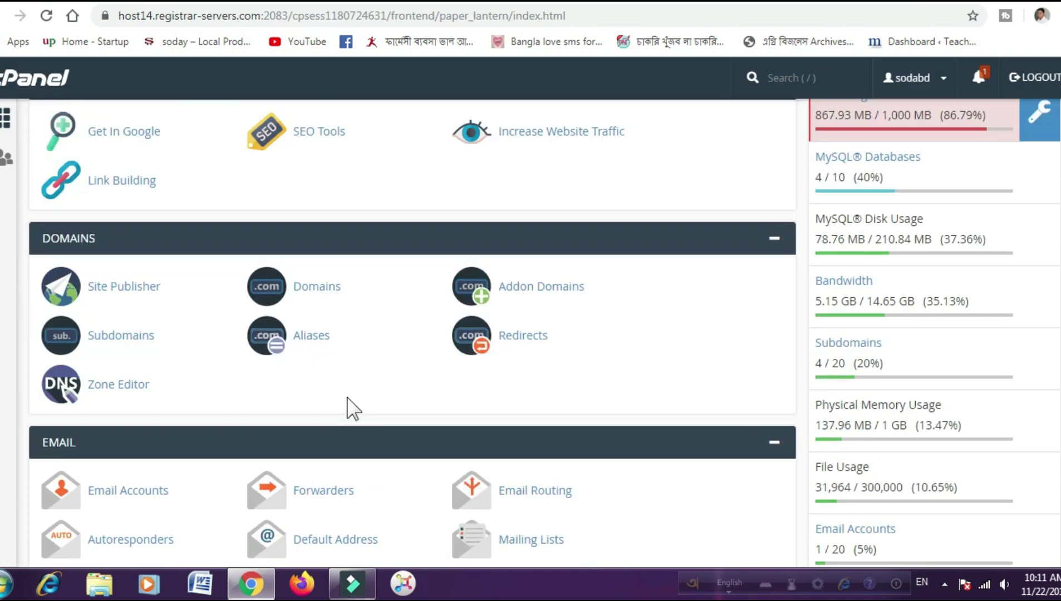
{"action": "scroll", "coordinate": [348, 398], "scroll_direction": "up", "scroll_amount": 1}
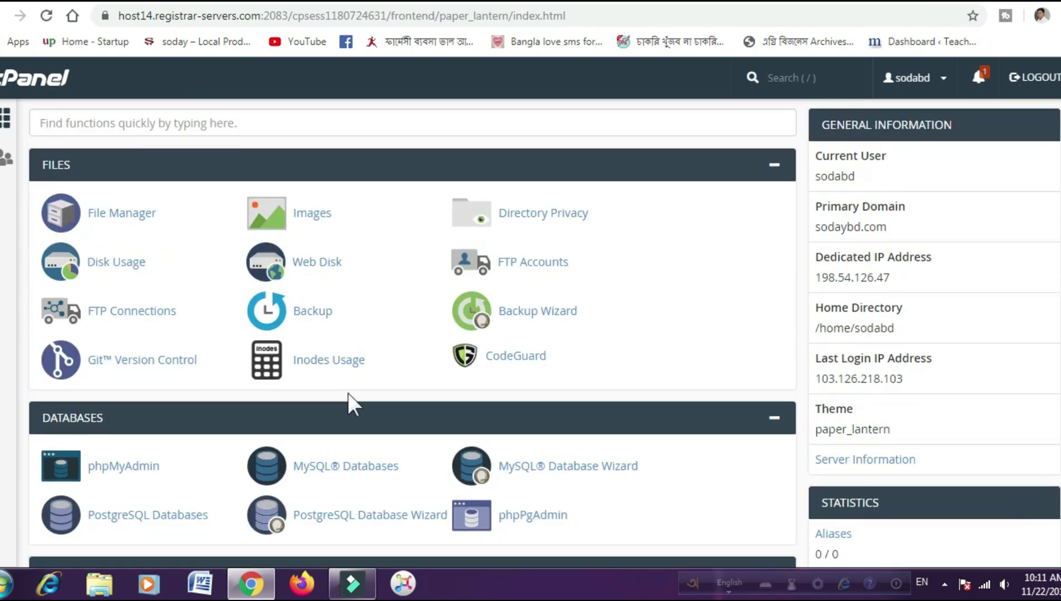
{"action": "scroll", "coordinate": [390, 393], "scroll_direction": "down", "scroll_amount": 1}
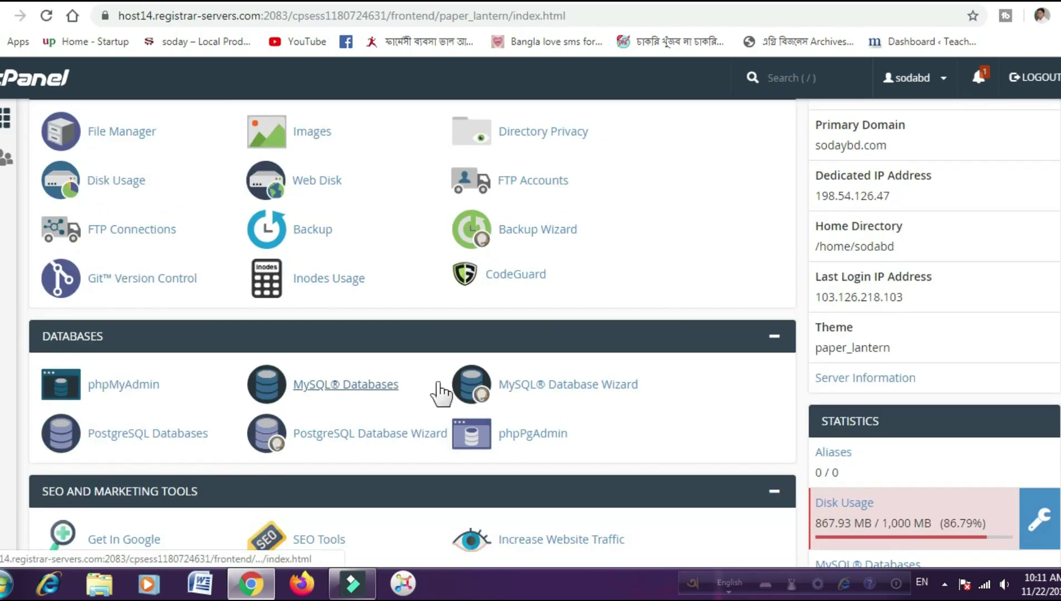
{"action": "scroll", "coordinate": [438, 383], "scroll_direction": "down", "scroll_amount": 1}
{"action": "scroll", "coordinate": [567, 437], "scroll_direction": "up", "scroll_amount": 1}
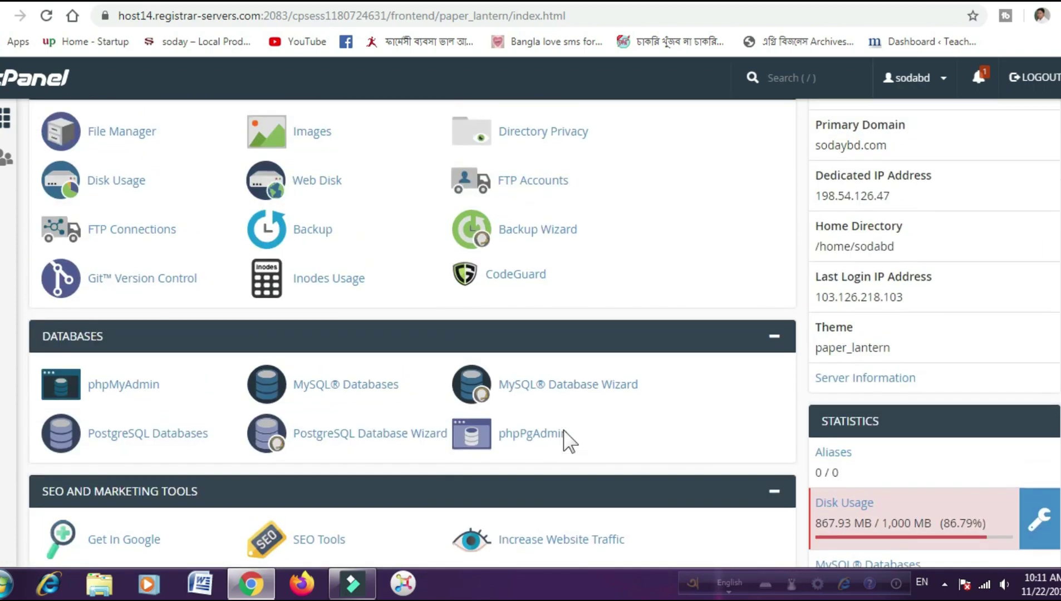
{"action": "scroll", "coordinate": [567, 438], "scroll_direction": "up", "scroll_amount": 1}
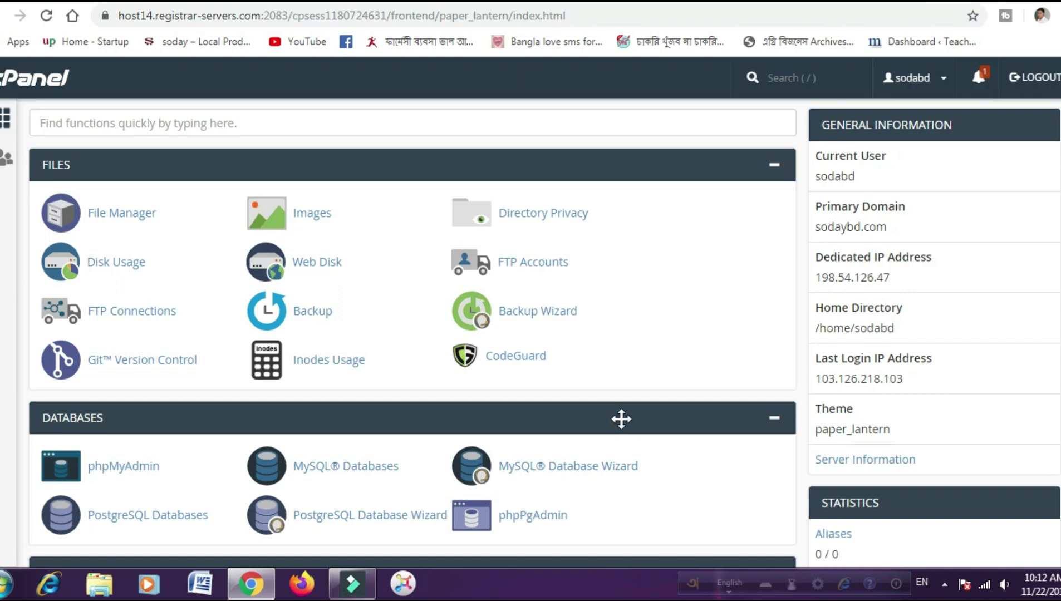
{"action": "scroll", "coordinate": [621, 419], "scroll_direction": "down", "scroll_amount": 5}
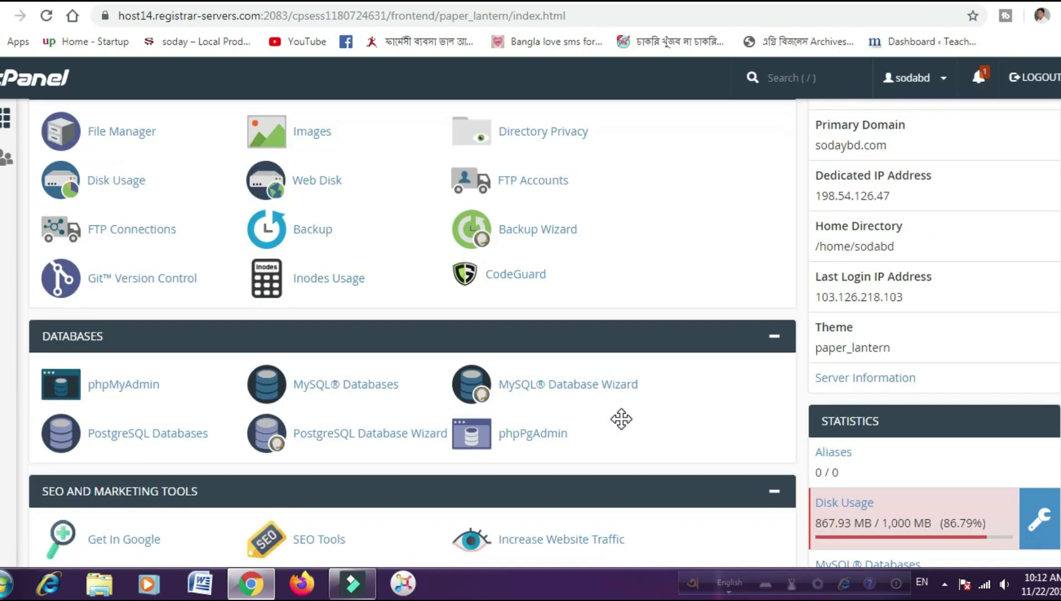